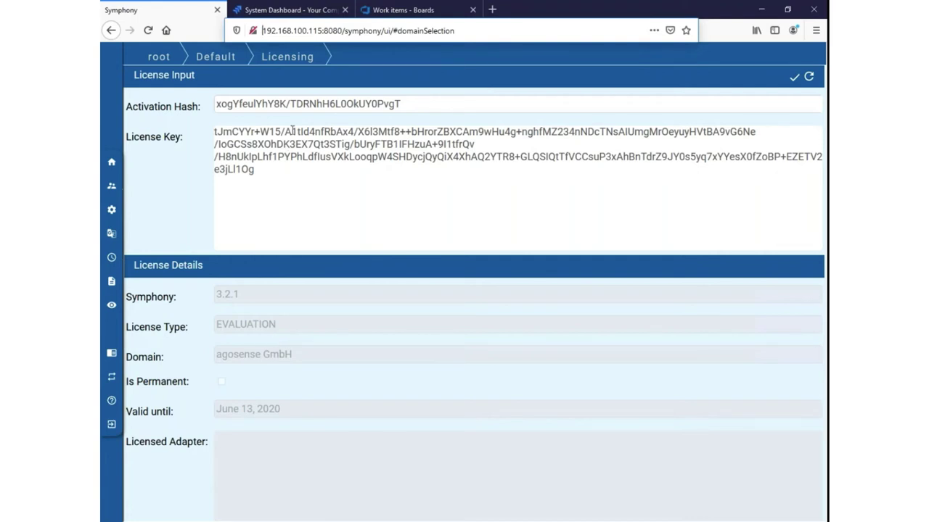
# View the Azure DevOps work items list with item 178, Measurement Problem, then the Jira dashboard tab.
pyautogui.click(374, 10)
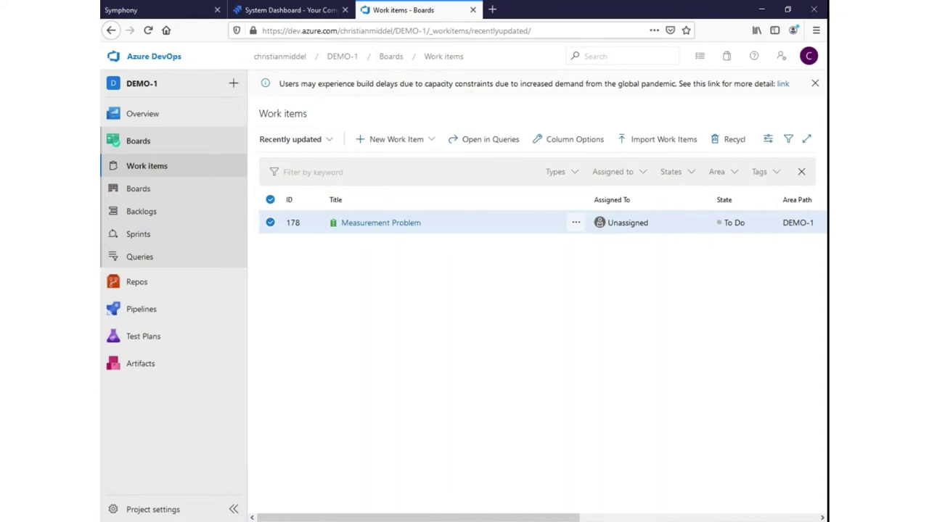
pyautogui.click(305, 10)
# Return to Symphony's Licensing page showing the 3.2.1 evaluation licence.
pyautogui.click(381, 15)
pyautogui.click(147, 10)
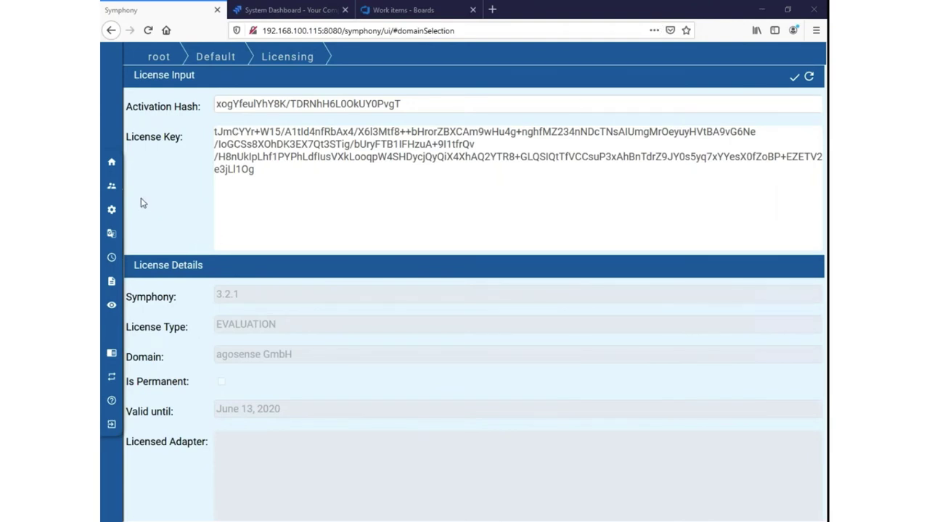
# Review the installed azure, jira, basic and jira2azur components, then open the azure-4.6.1 adapter's config sets.
pyautogui.click(120, 218)
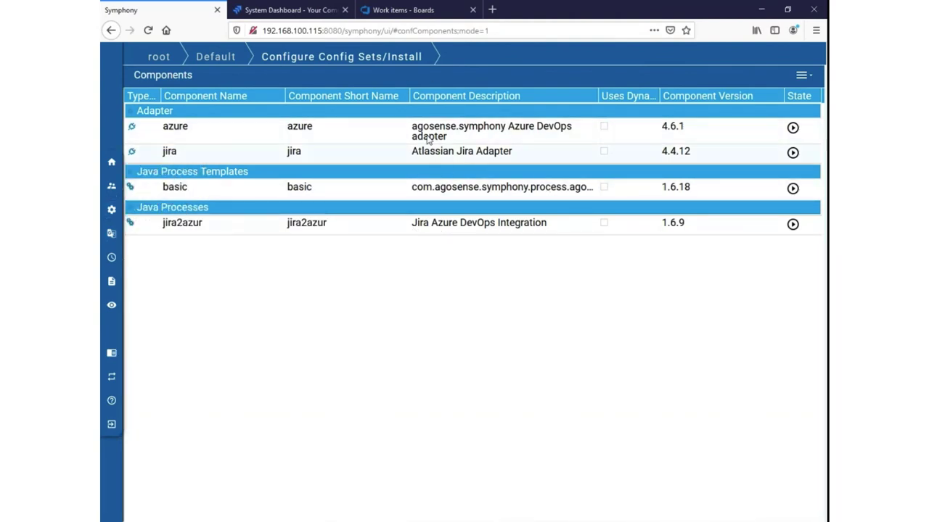
pyautogui.click(470, 130)
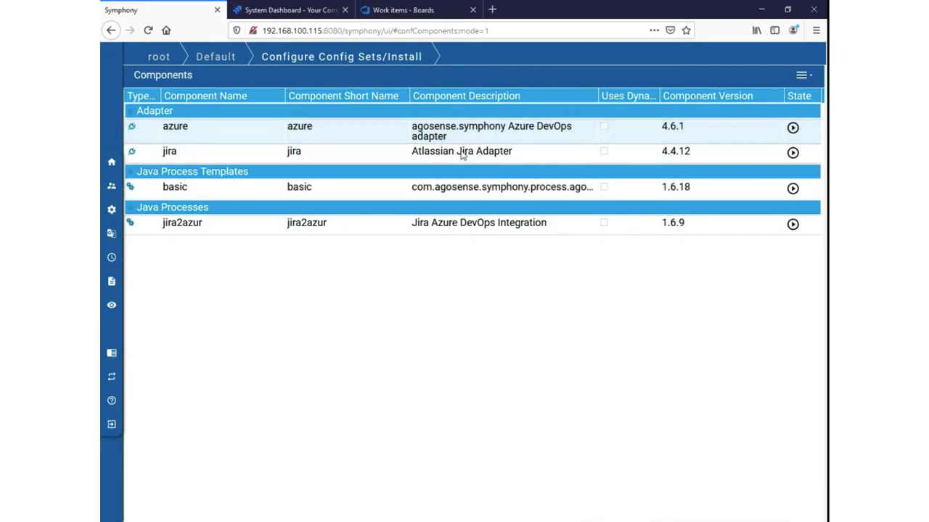
pyautogui.click(462, 154)
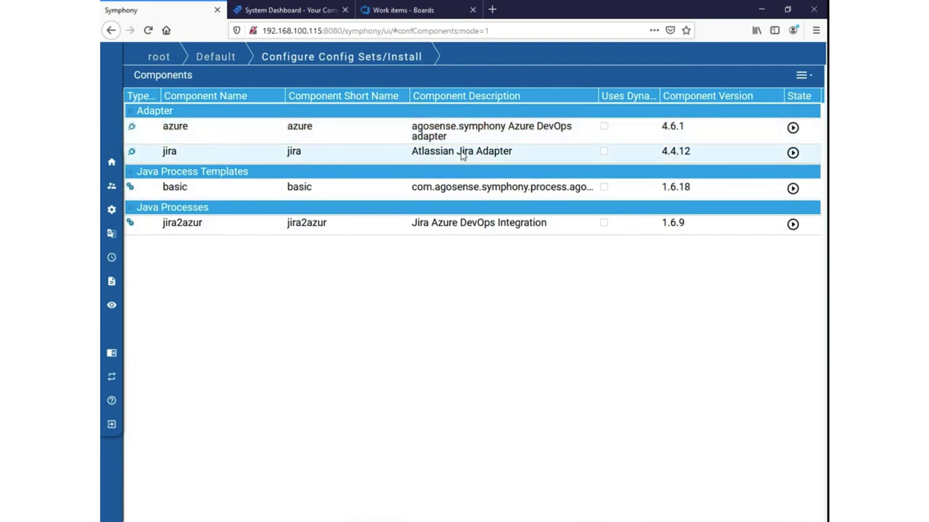
pyautogui.click(472, 193)
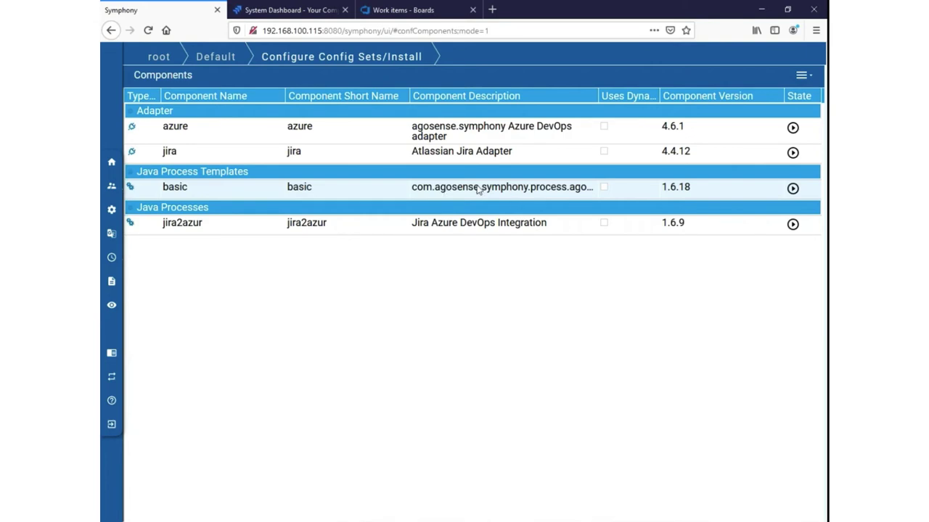
pyautogui.click(475, 225)
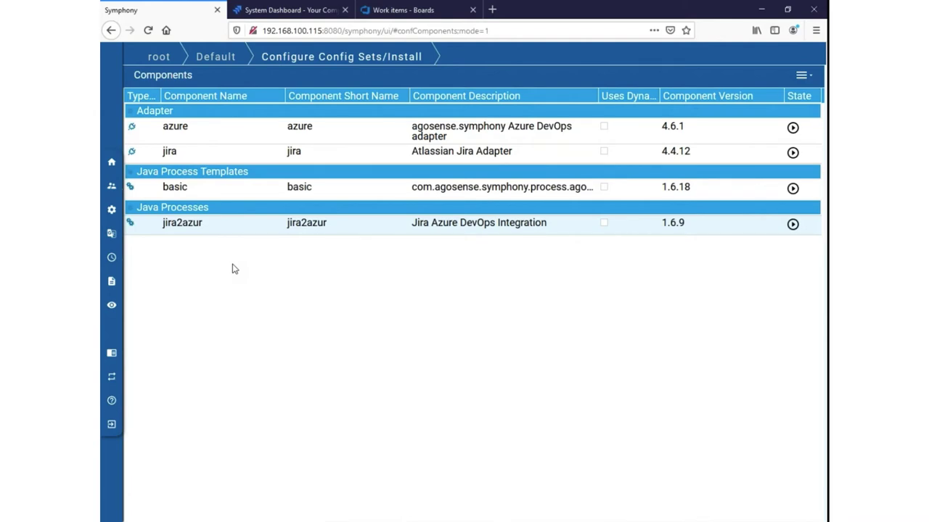
pyautogui.doubleClick(318, 142)
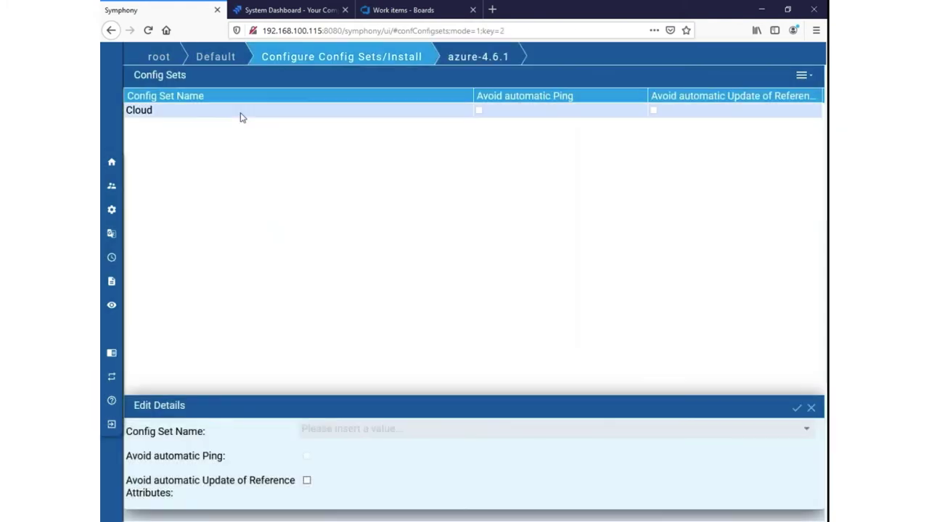
# Open the Cloud config set to see its dev.azure.com base URL, project DEMO-1 and access token.
pyautogui.click(145, 113)
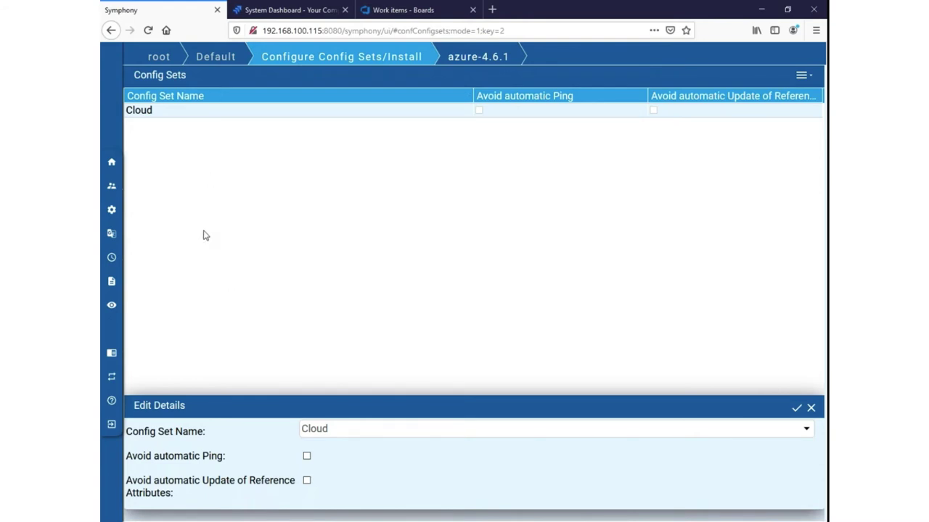
pyautogui.doubleClick(191, 109)
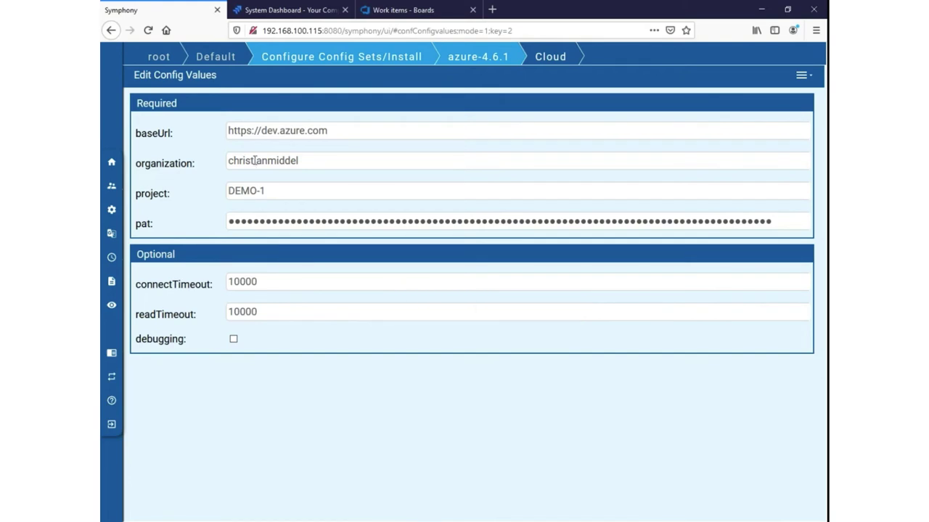
# Ping the Cloud config set to verify the Azure DevOps connection and dismiss the success message.
pyautogui.moveTo(276, 161)
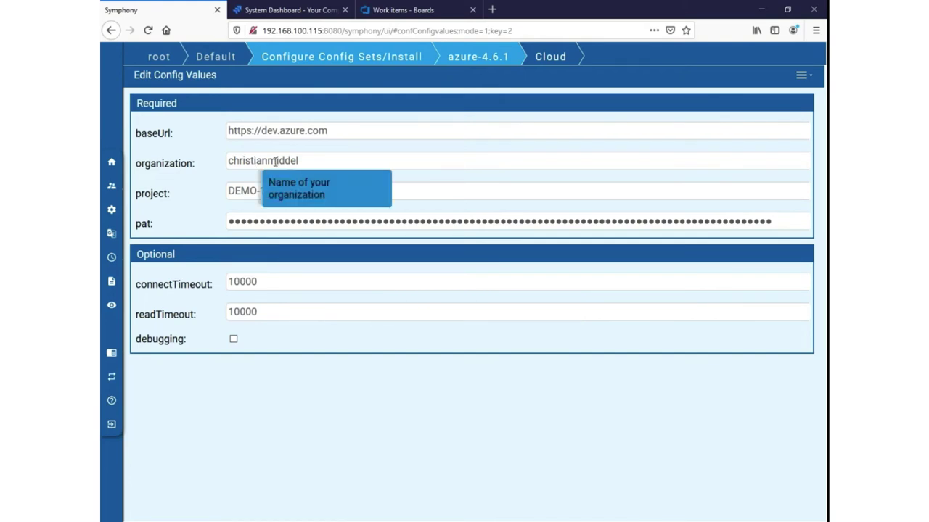
pyautogui.click(800, 76)
pyautogui.click(741, 106)
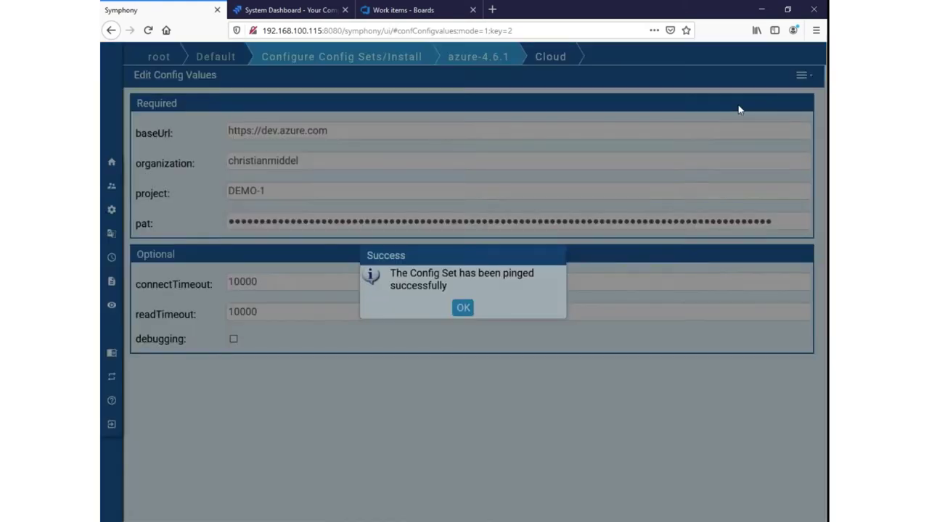
pyautogui.click(464, 309)
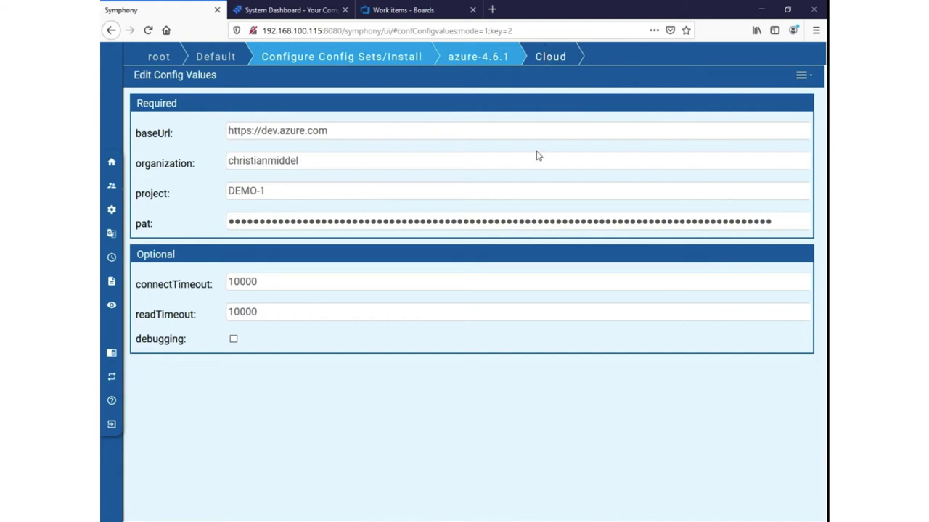
pyautogui.click(346, 58)
pyautogui.doubleClick(216, 155)
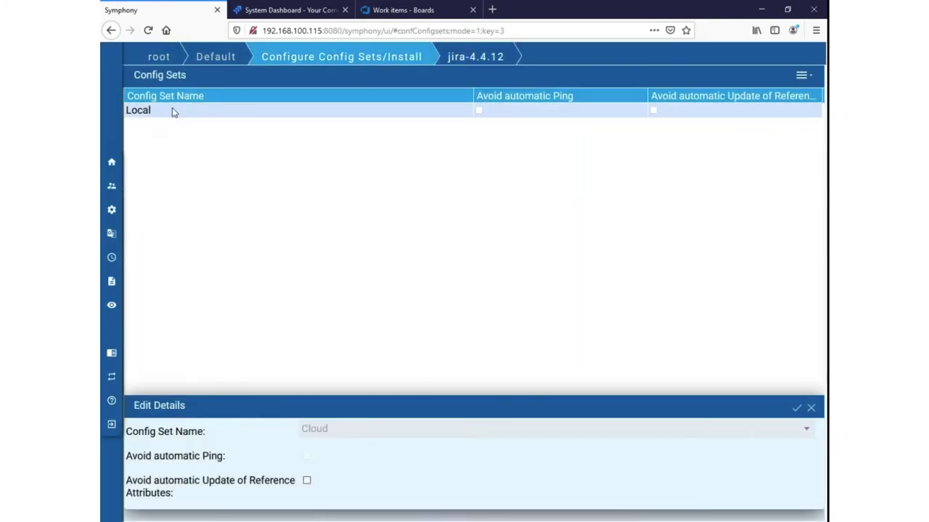
pyautogui.doubleClick(172, 108)
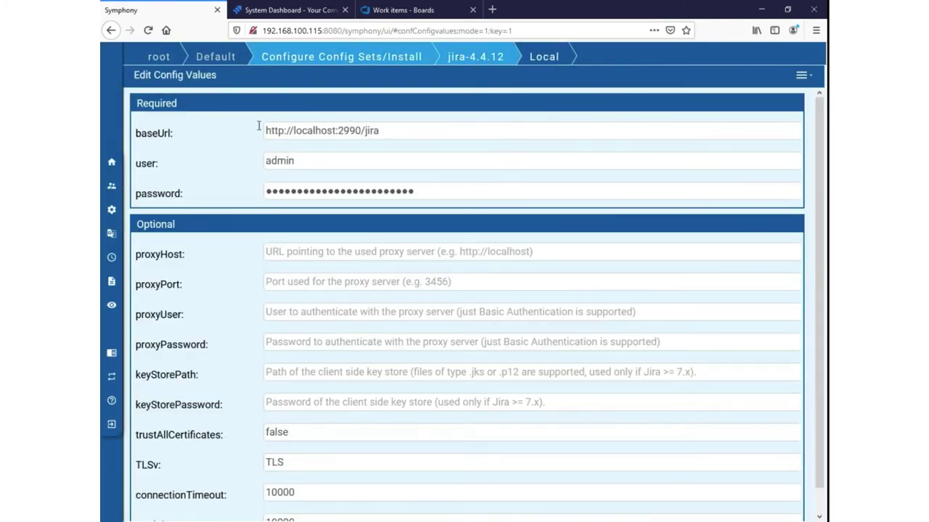
pyautogui.moveTo(418, 138)
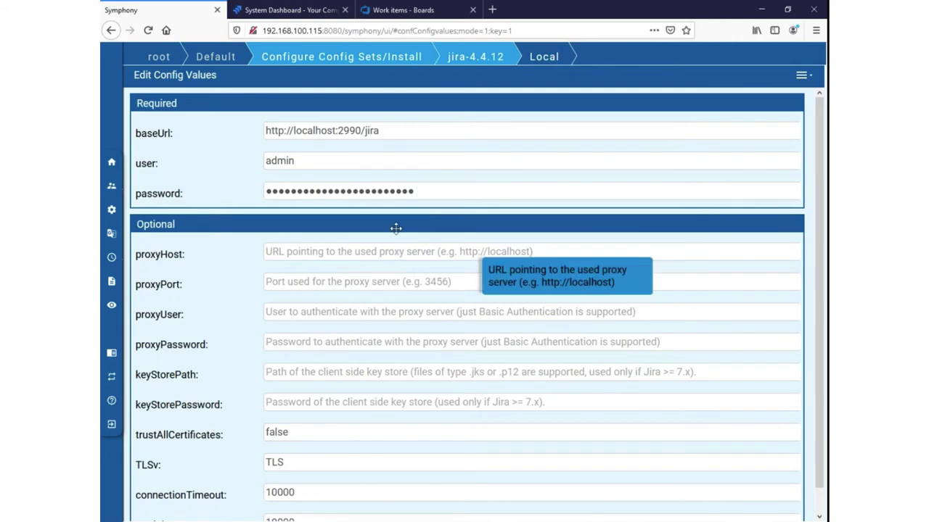
pyautogui.scroll(-1, 383, 228)
pyautogui.scroll(1, 435, 182)
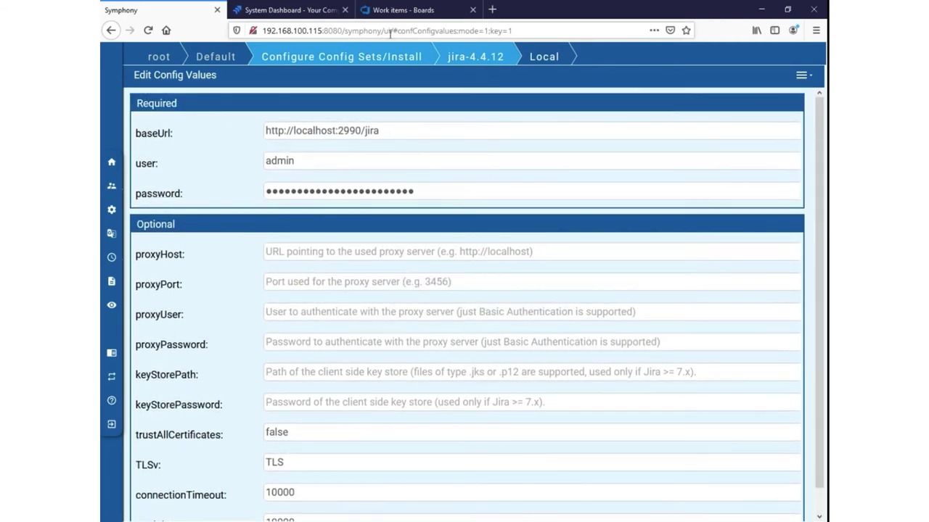
pyautogui.click(341, 56)
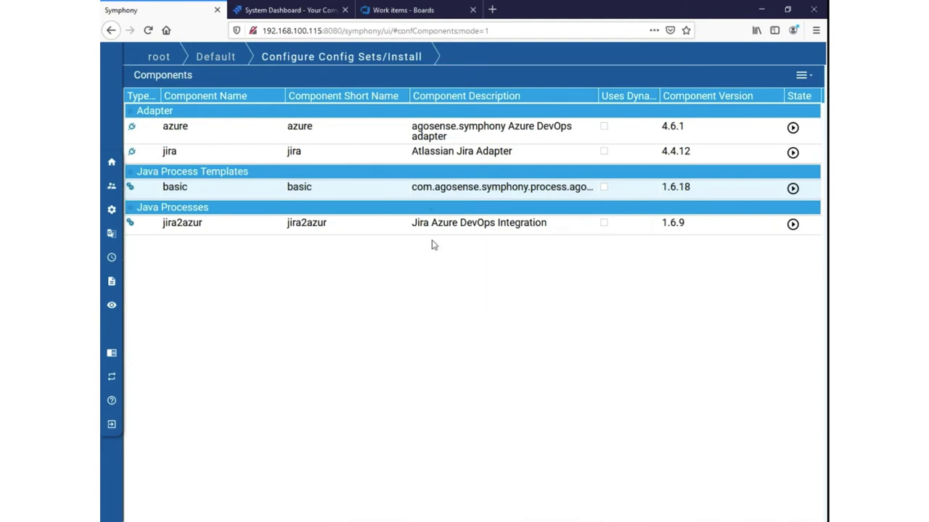
# Open the jira2azur process's Demo config set values.
pyautogui.doubleClick(332, 229)
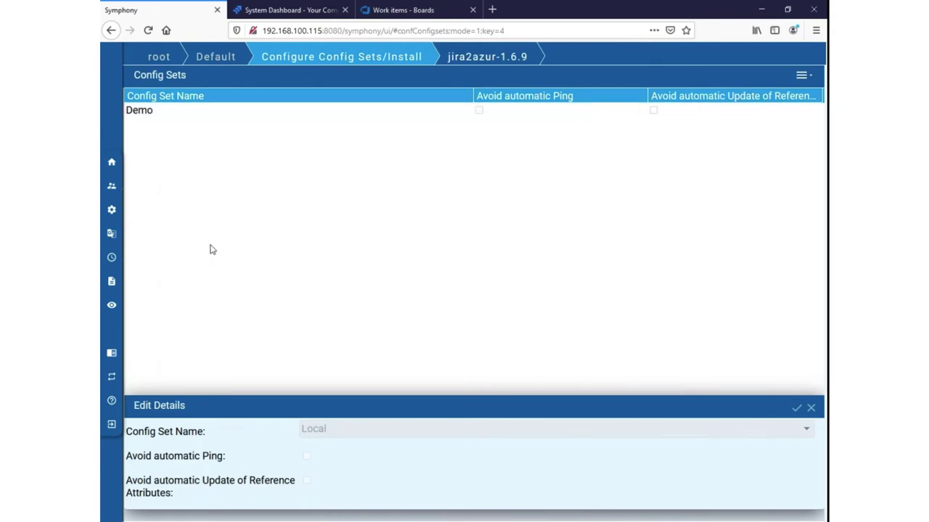
pyautogui.click(147, 114)
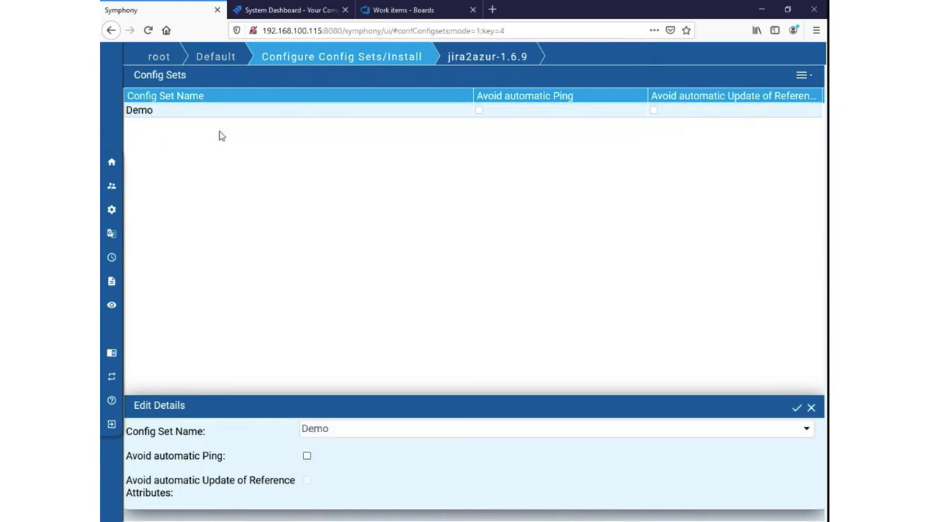
pyautogui.doubleClick(180, 117)
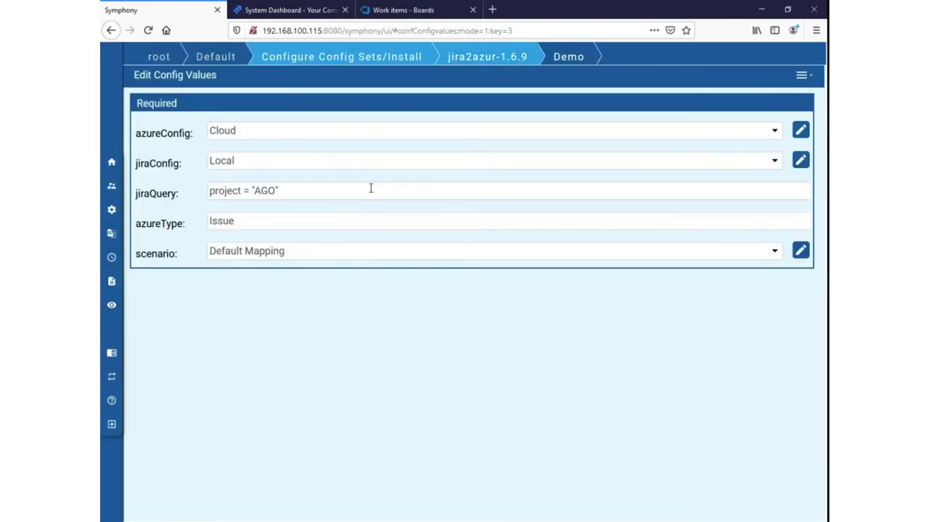
# Keep azureConfig Cloud and jiraConfig Local, and check the AGO query, Issue type and scenario.
pyautogui.click(775, 134)
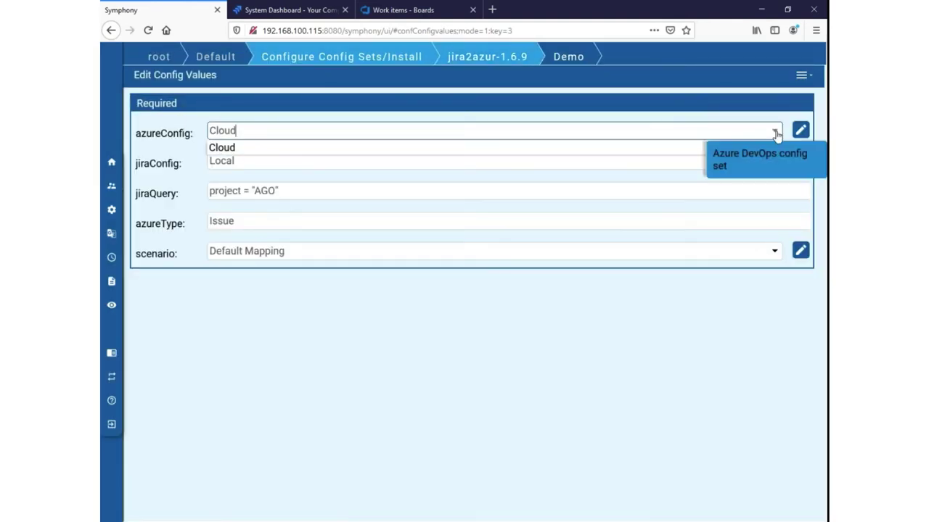
pyautogui.click(775, 135)
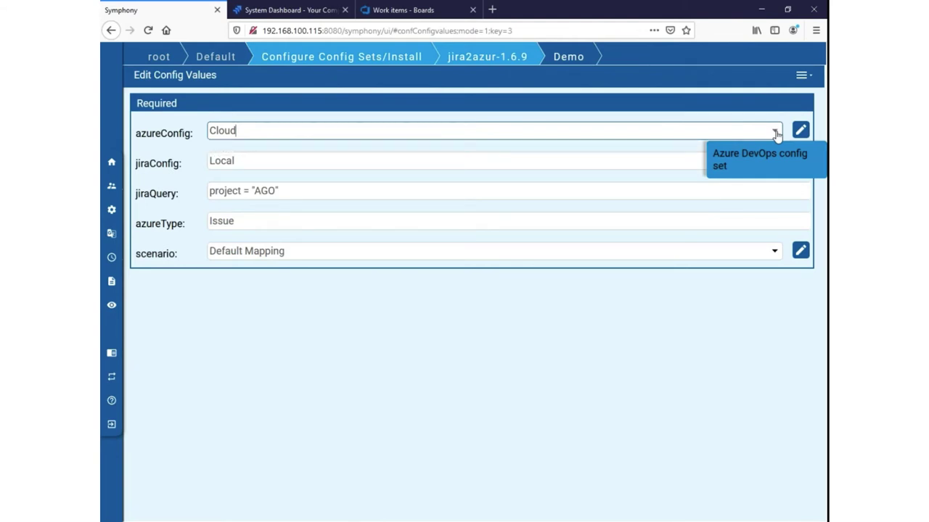
pyautogui.press('Tab')
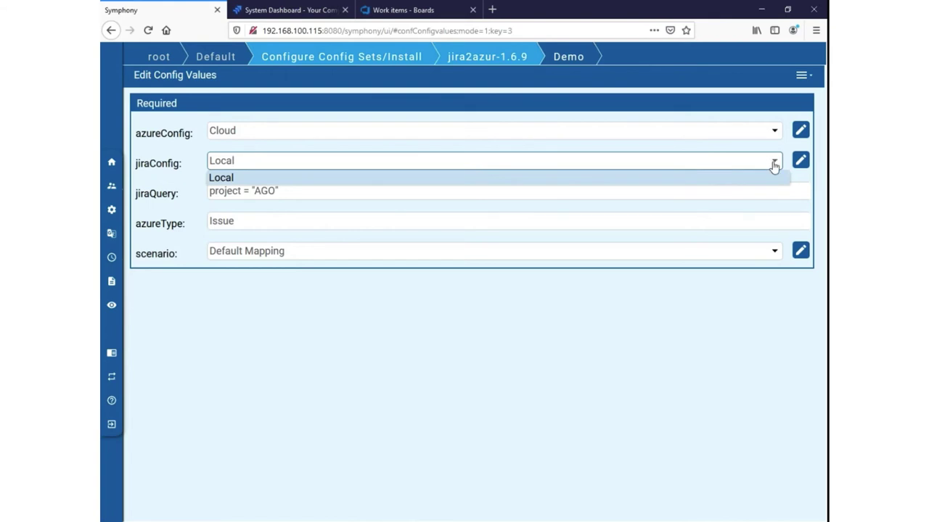
pyautogui.click(775, 165)
pyautogui.click(321, 188)
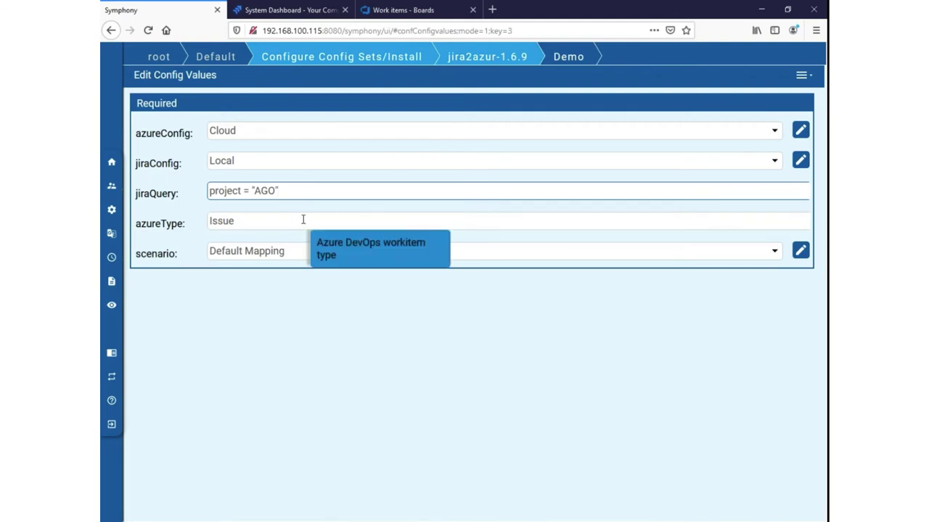
pyautogui.click(249, 216)
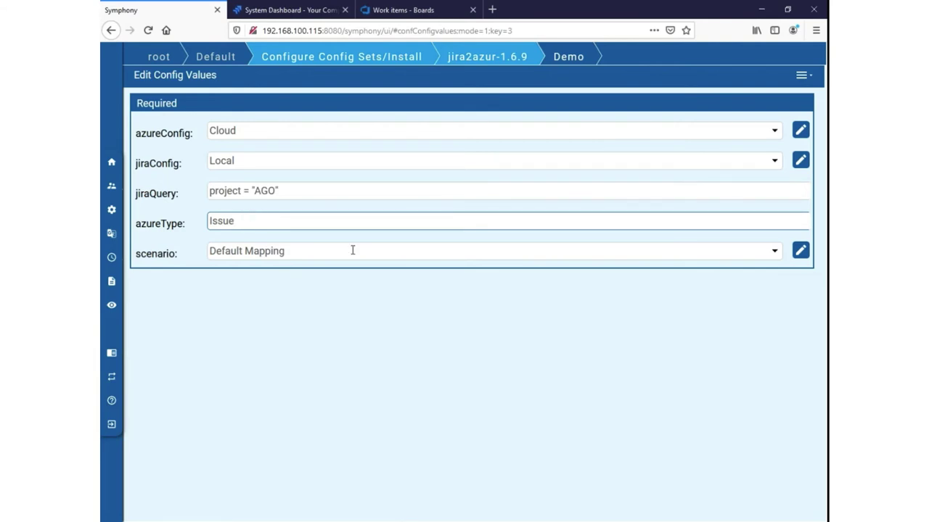
pyautogui.click(352, 250)
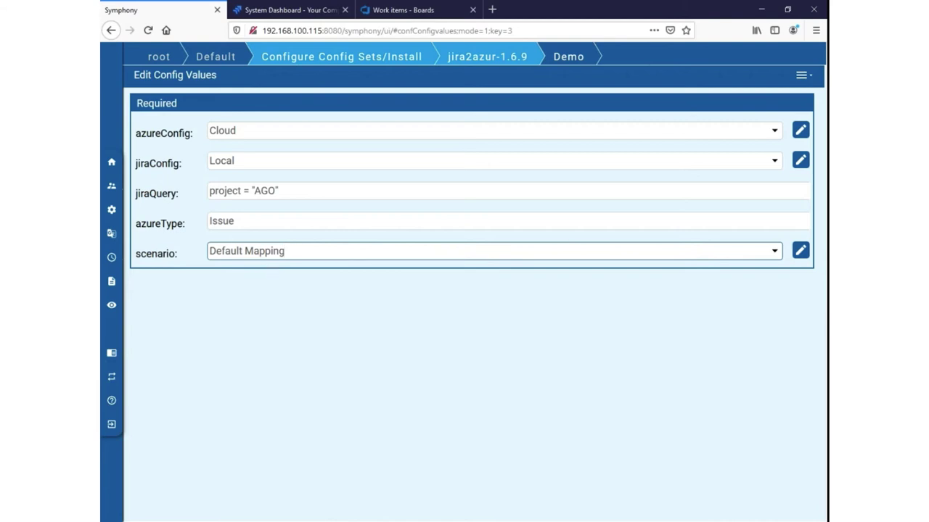
# Open the Demo scenario type's Default Mapping: summary to Title, description to Description.
pyautogui.click(800, 252)
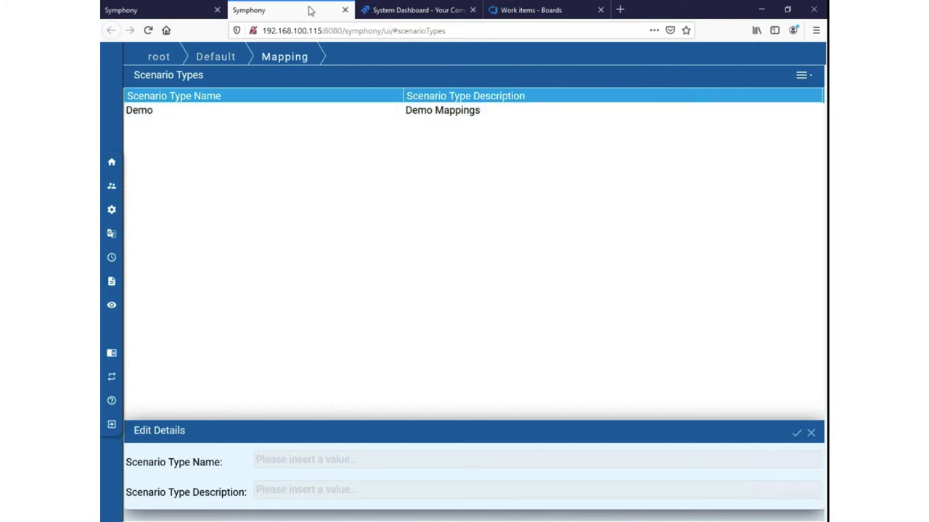
pyautogui.doubleClick(366, 114)
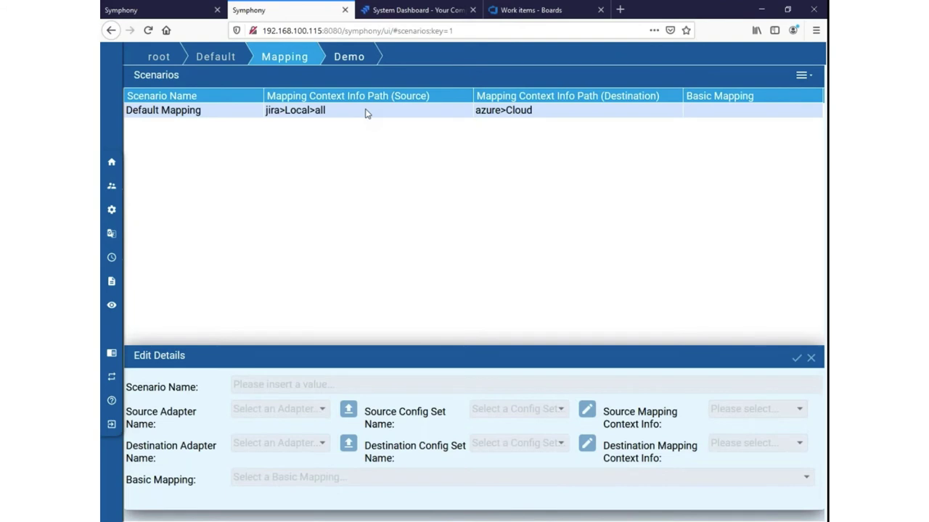
pyautogui.doubleClick(163, 118)
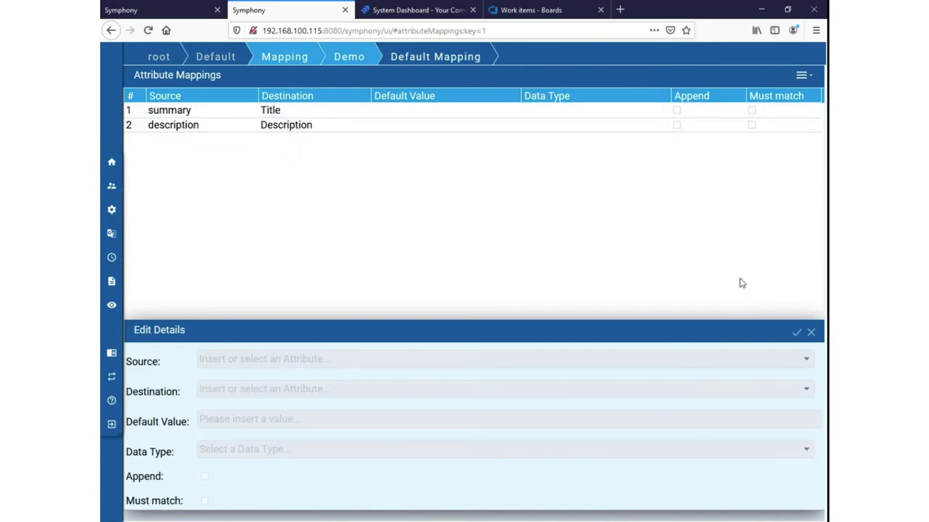
# Start a new attribute mapping, cancel it without choosing a source, and close the mapping tab.
pyautogui.click(801, 81)
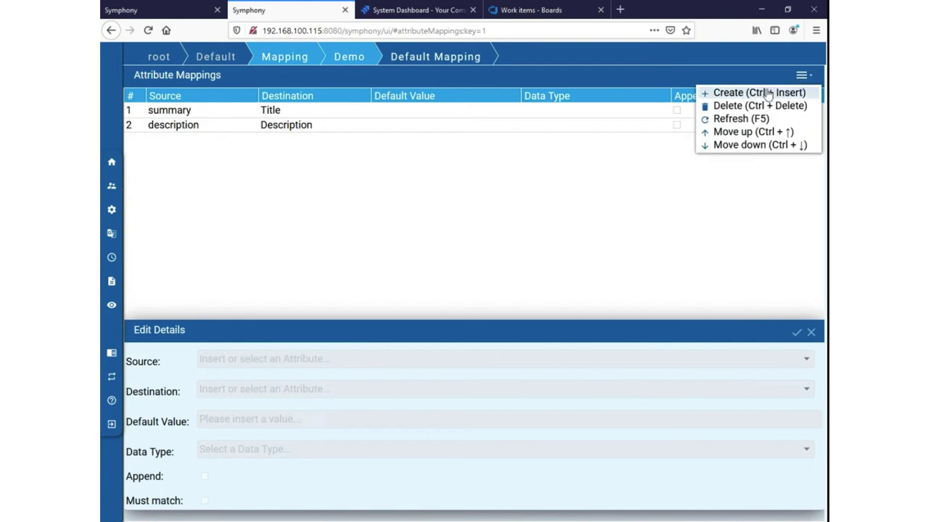
pyautogui.click(799, 92)
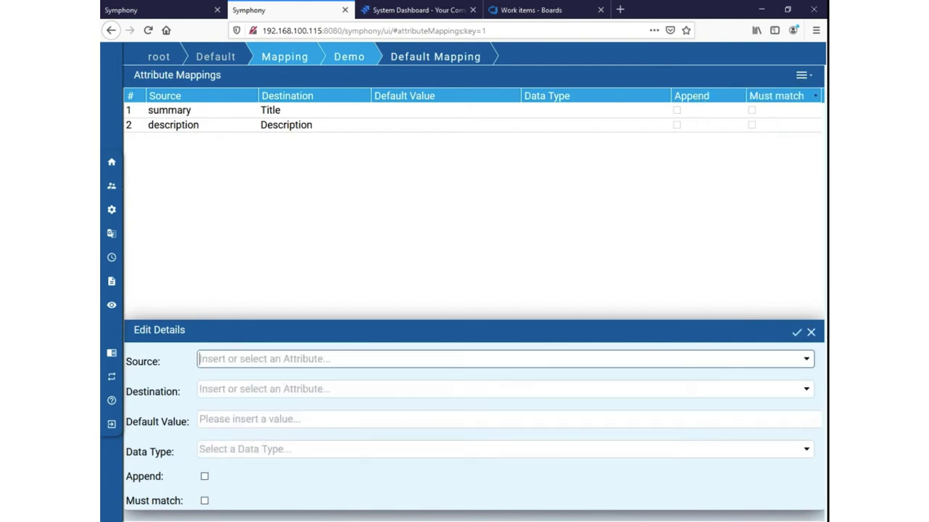
pyautogui.click(807, 359)
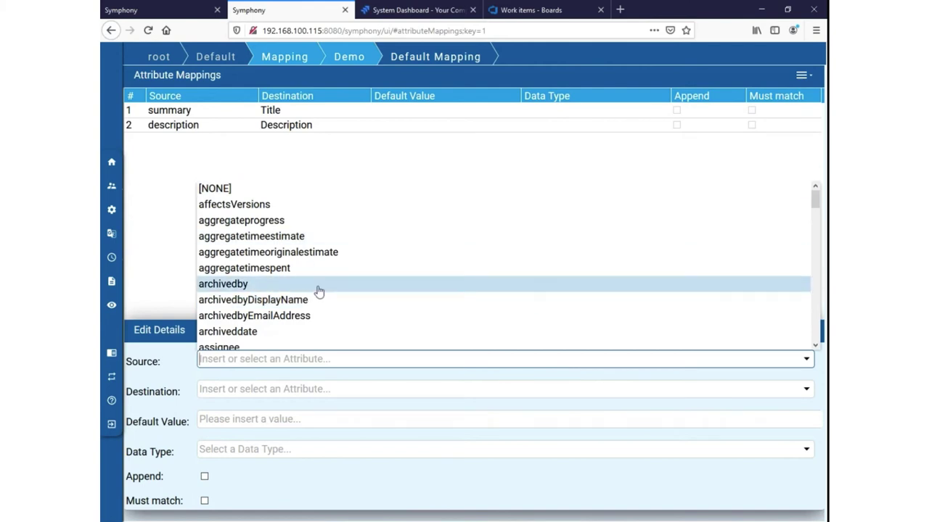
pyautogui.press('Escape')
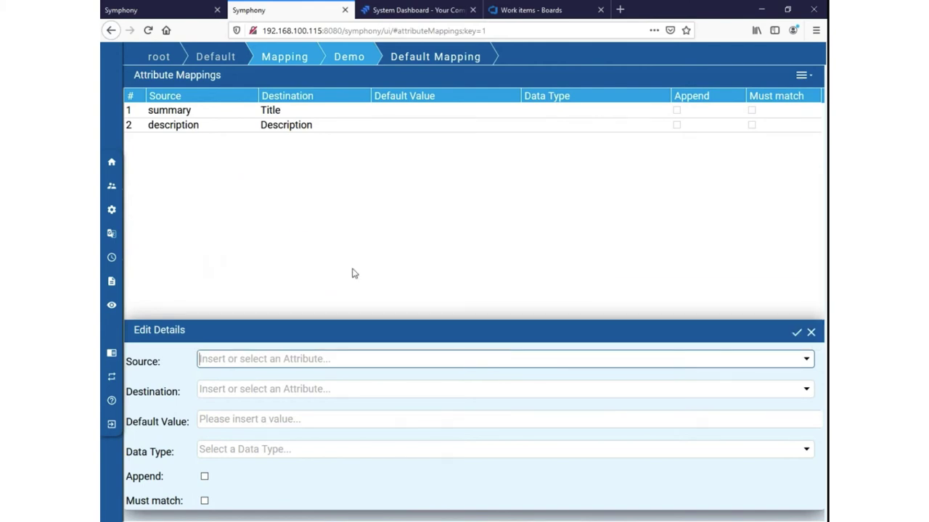
pyautogui.click(810, 331)
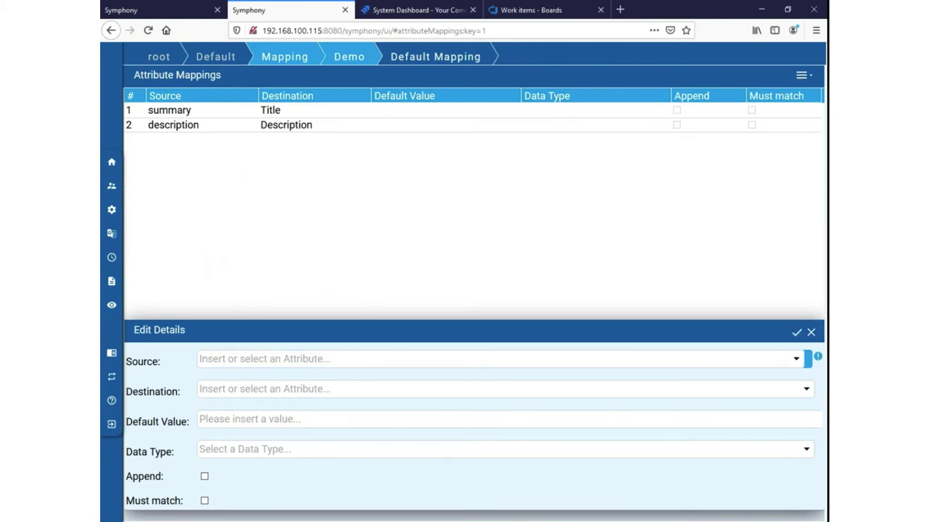
pyautogui.click(346, 10)
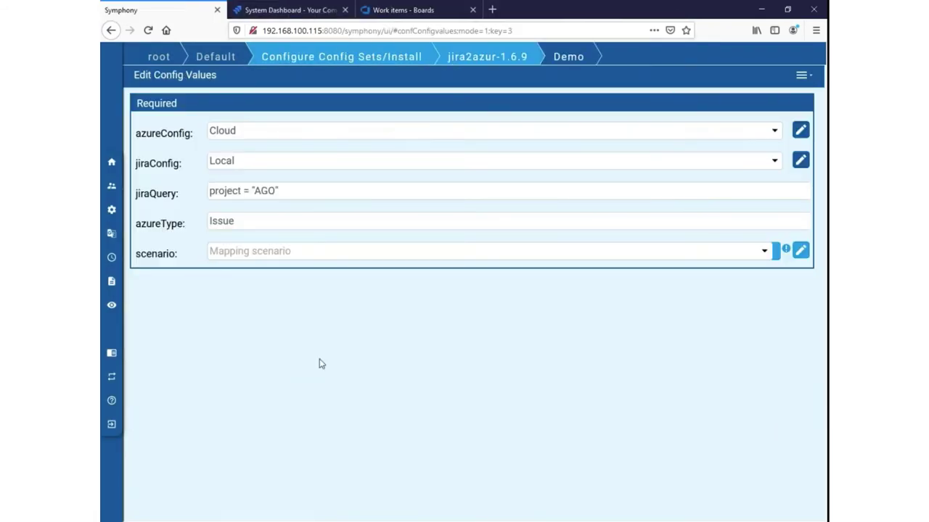
# Set the scenario to Default Mapping and open Scheduling, showing the Demo schedule group.
pyautogui.click(766, 253)
pyautogui.click(340, 274)
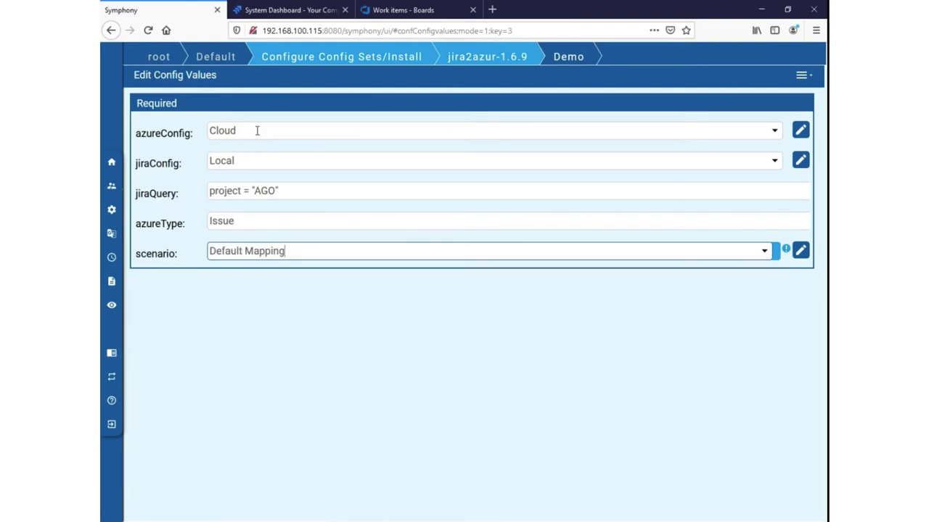
pyautogui.moveTo(246, 136)
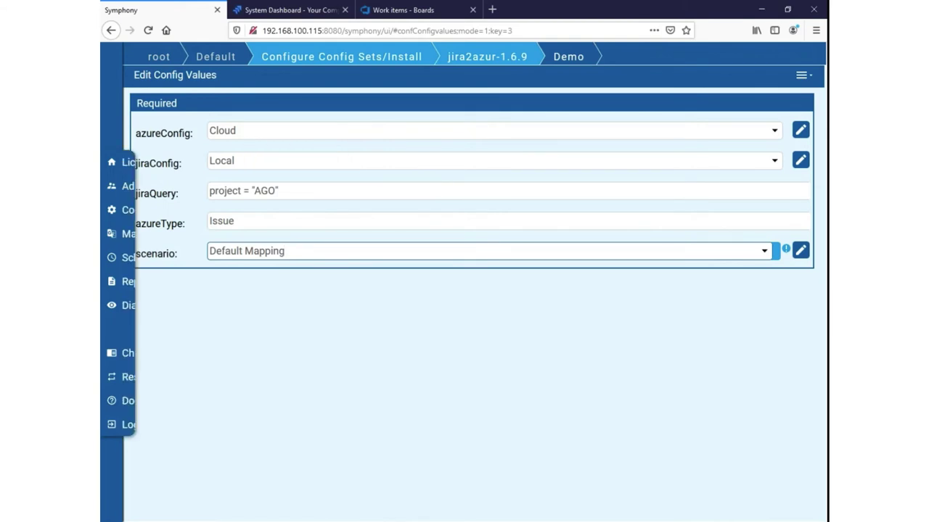
pyautogui.click(148, 259)
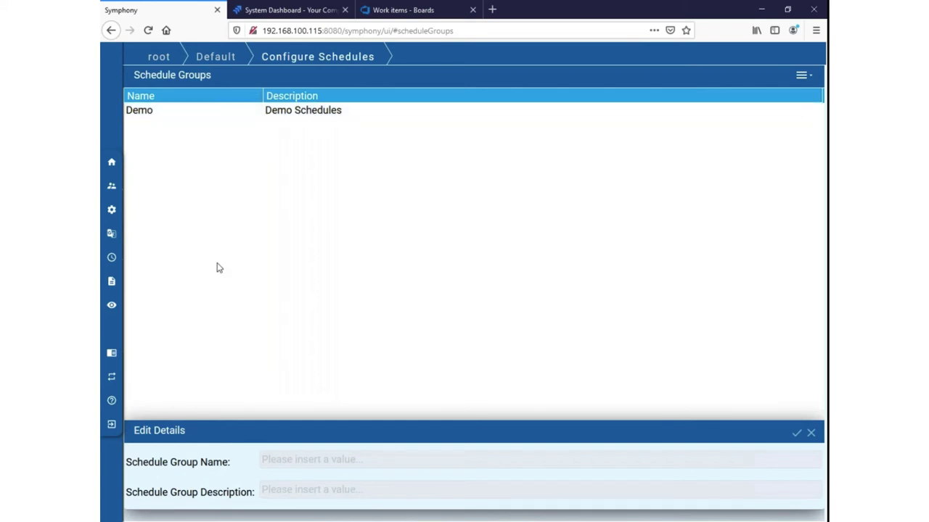
# Open the Demo Project cron definition, 0 15 10 ? * *, from the Demo schedule group.
pyautogui.doubleClick(214, 119)
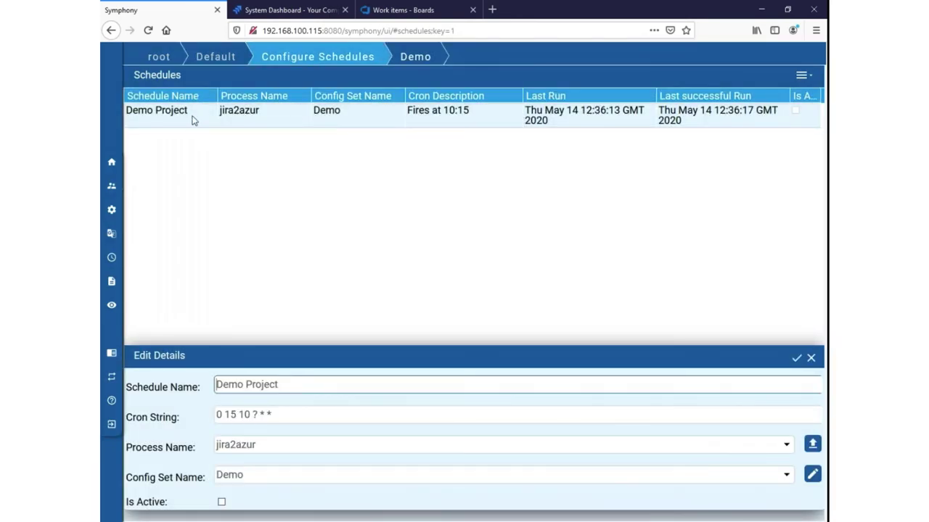
pyautogui.click(283, 416)
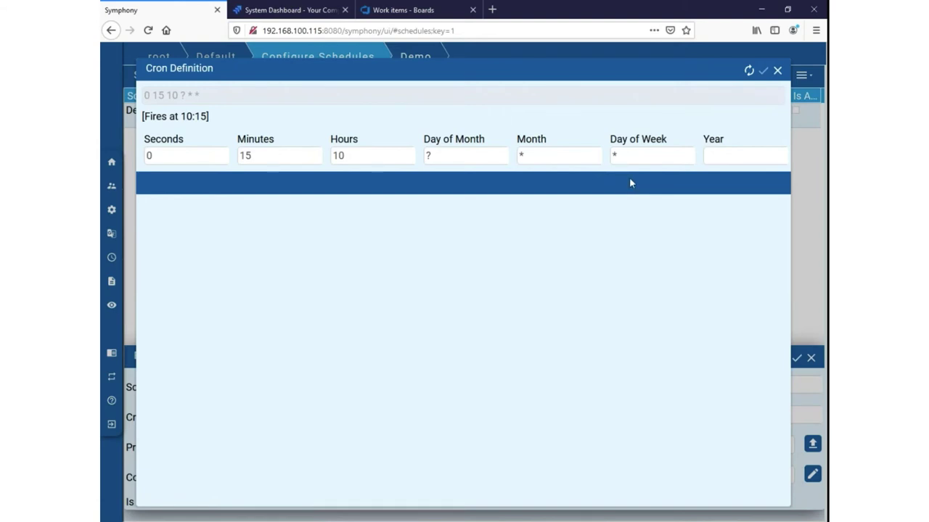
pyautogui.click(271, 162)
pyautogui.click(351, 164)
pyautogui.click(484, 157)
pyautogui.click(559, 156)
pyautogui.click(659, 157)
pyautogui.press('Tab')
pyautogui.click(581, 157)
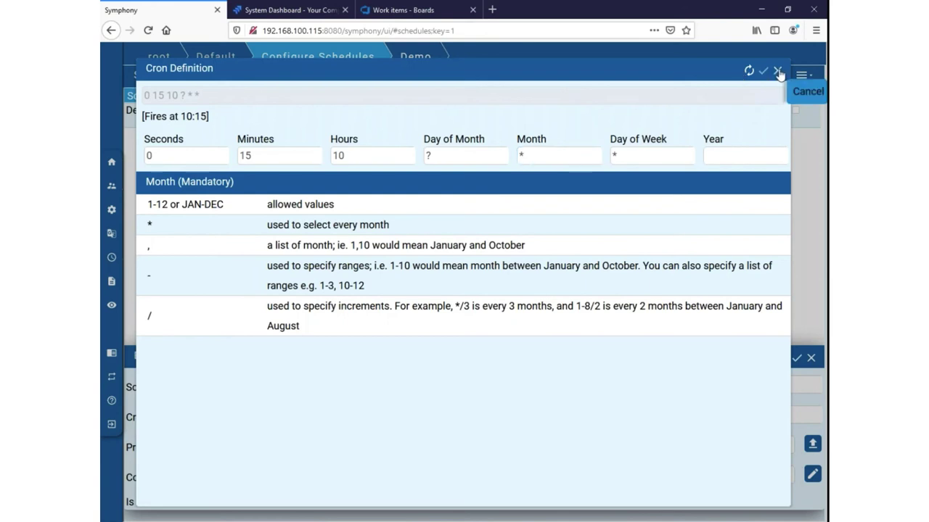
pyautogui.click(778, 71)
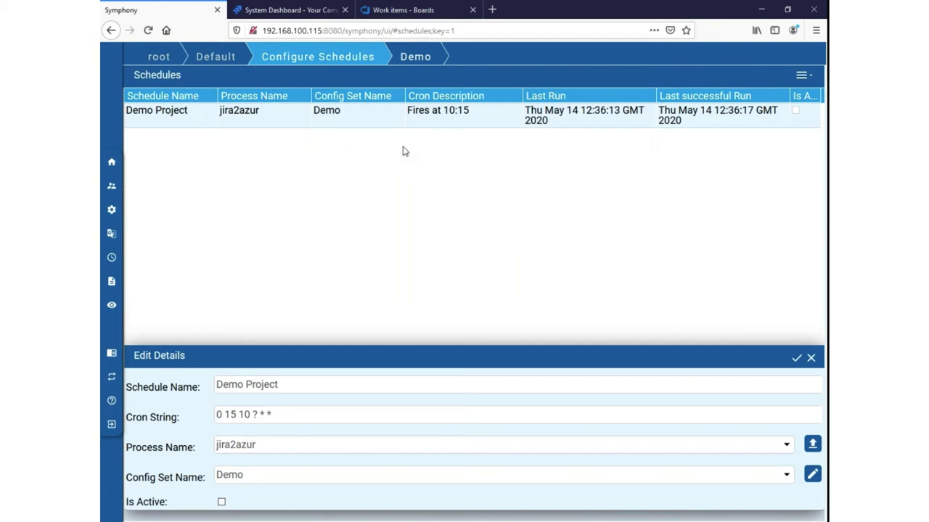
# Run the Demo Project schedule via Run/init Schedule and select the completed jira2azur job.
pyautogui.click(800, 75)
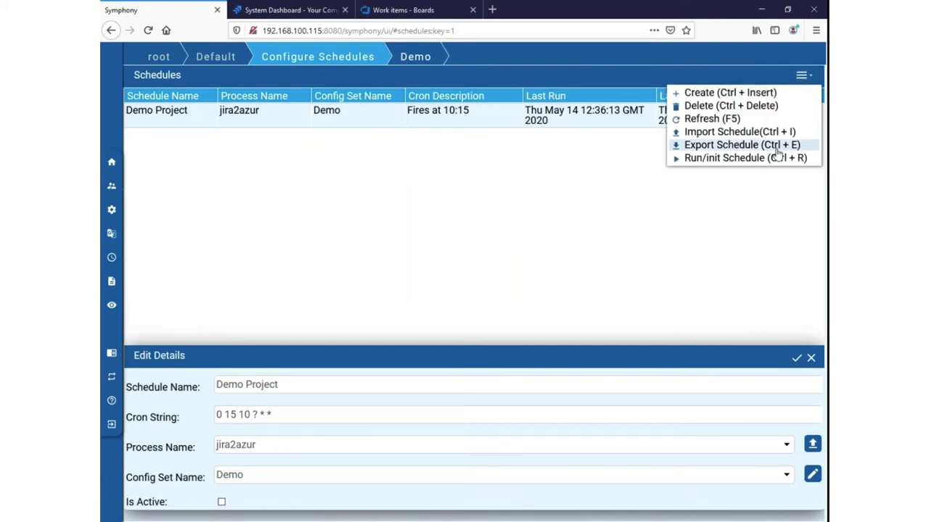
pyautogui.click(735, 158)
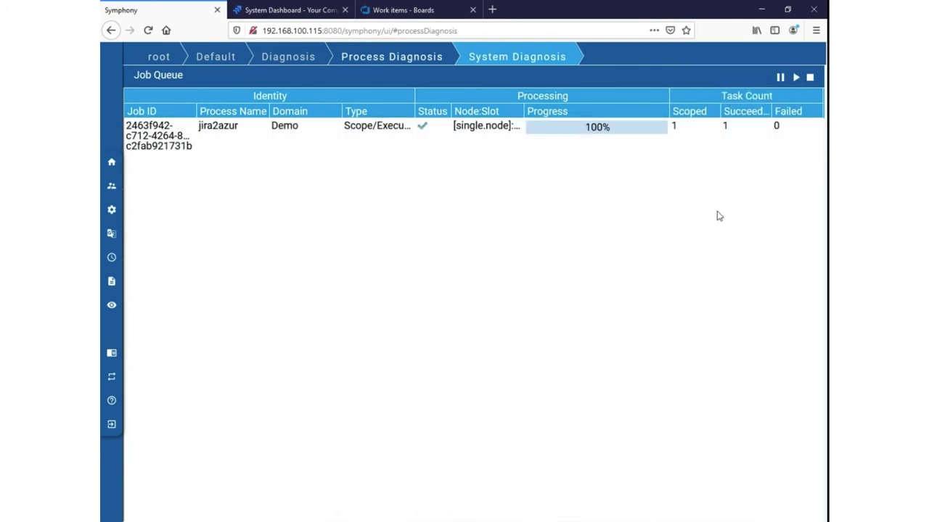
pyautogui.click(528, 145)
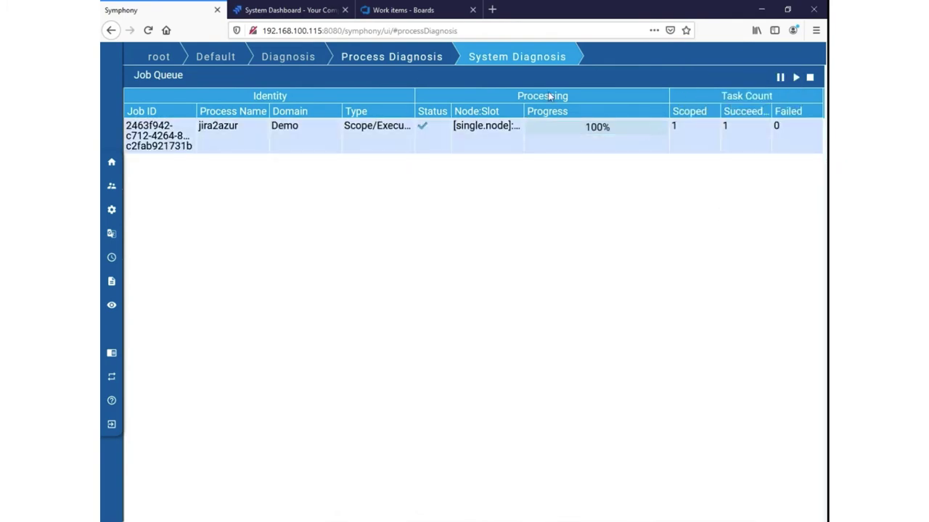
# Open the AGO project in Jira past the base URL warning, then view Azure work items.
pyautogui.click(306, 11)
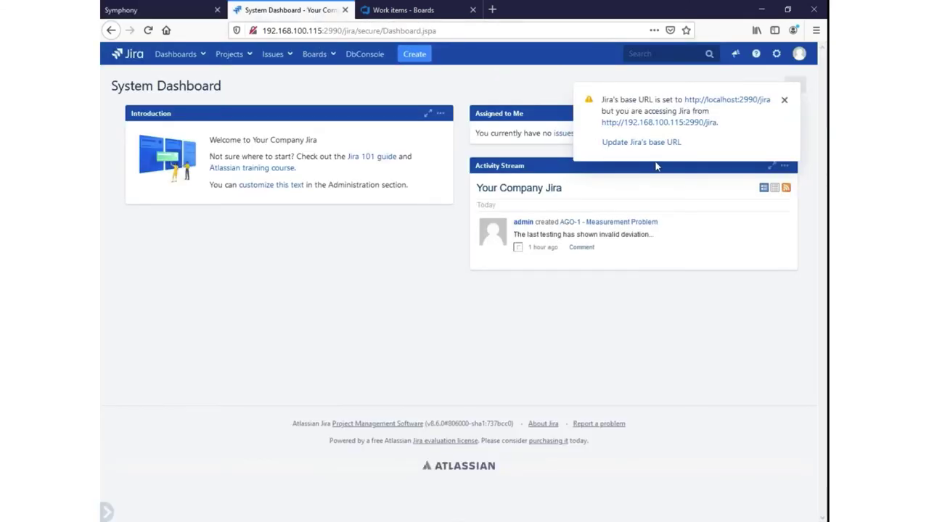
pyautogui.click(783, 99)
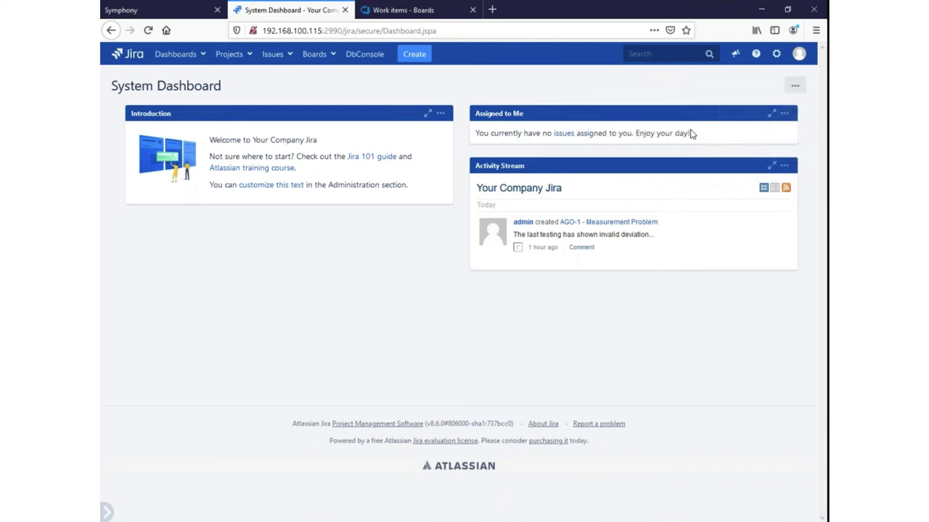
pyautogui.click(228, 56)
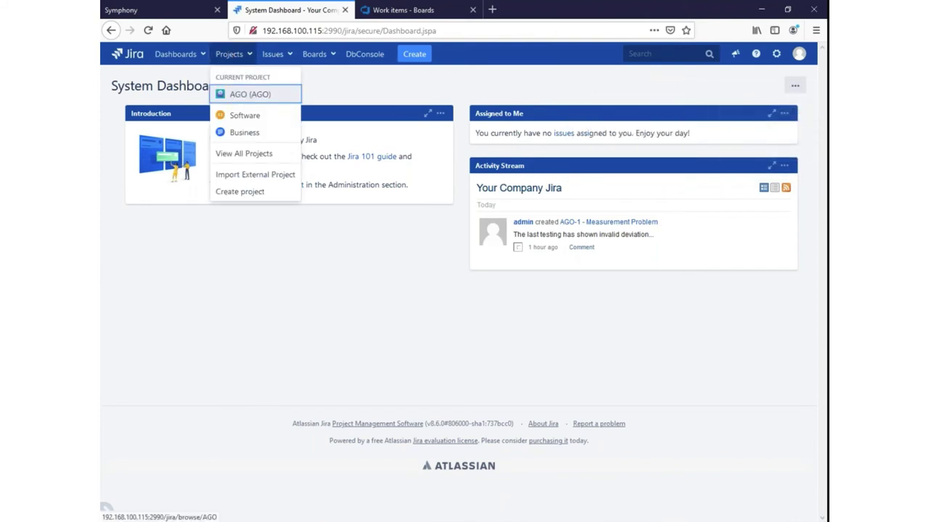
pyautogui.click(240, 93)
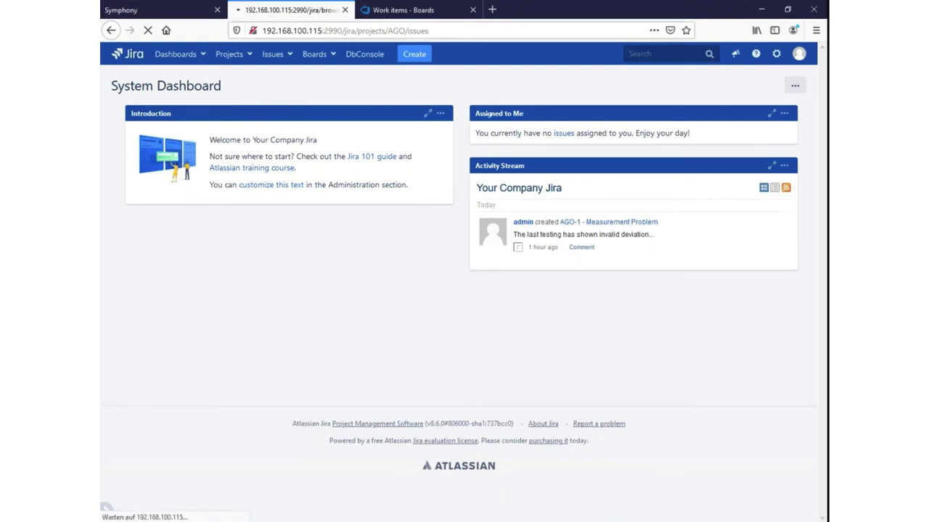
pyautogui.click(424, 12)
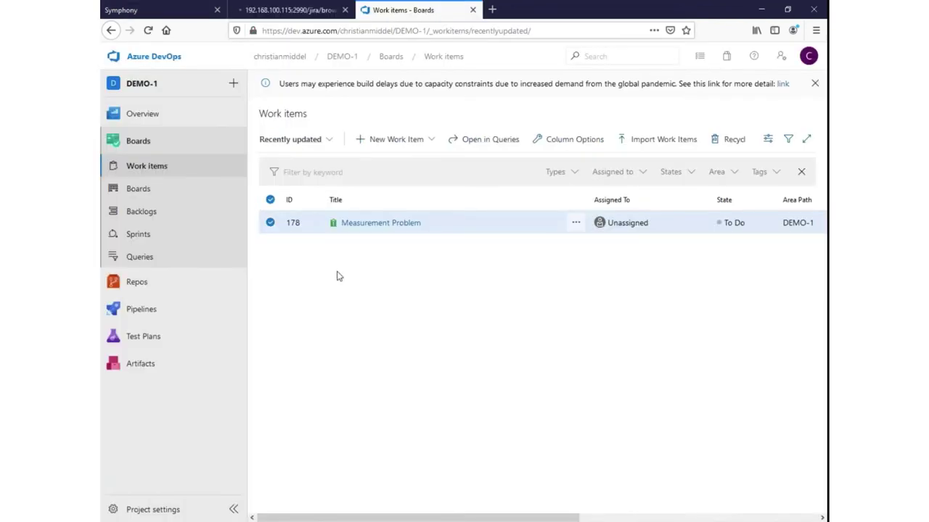
# Return to the Jira tab listing AGO-1 'Measurement Problem' as the only open issue.
pyautogui.click(284, 16)
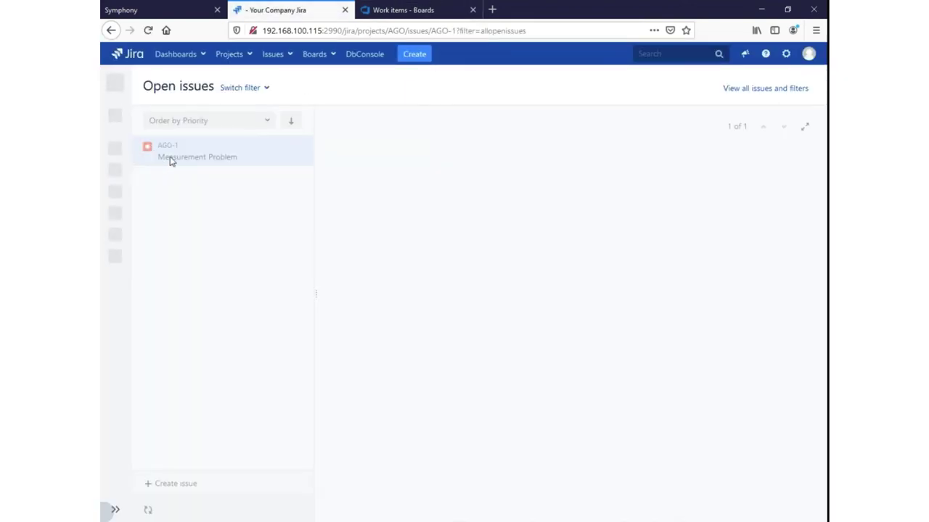
# Create AGO bug 'Performance issues' with description 'Jira is quite slow today', then refresh the list.
pyautogui.click(410, 11)
pyautogui.click(297, 13)
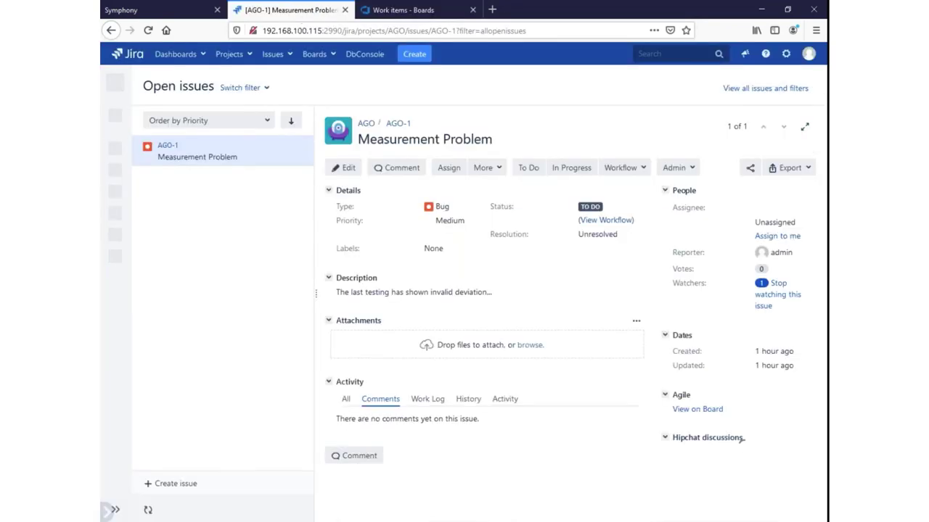
pyautogui.click(415, 54)
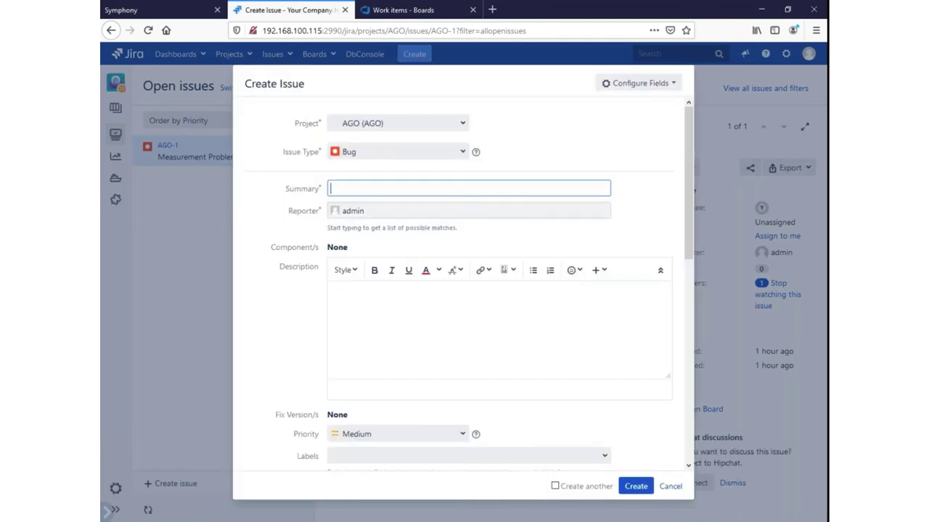
pyautogui.write('erformance')
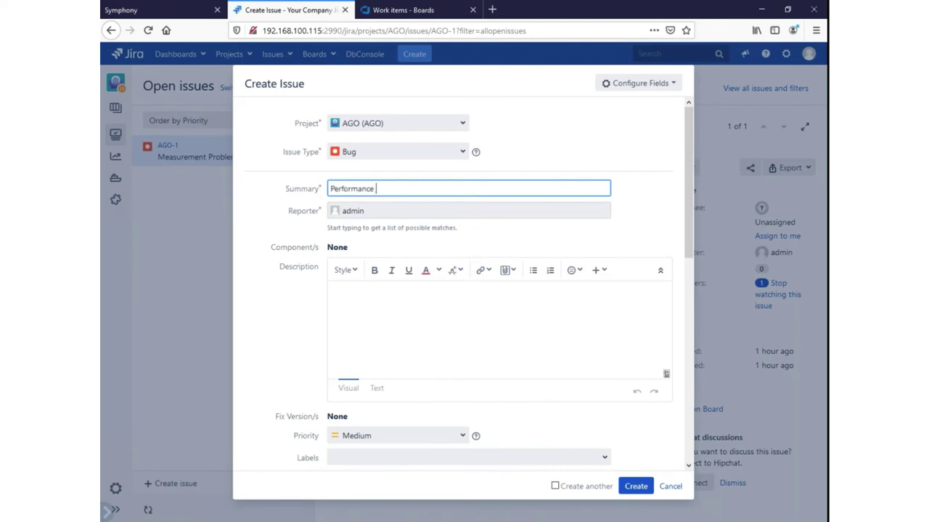
pyautogui.write(' issues')
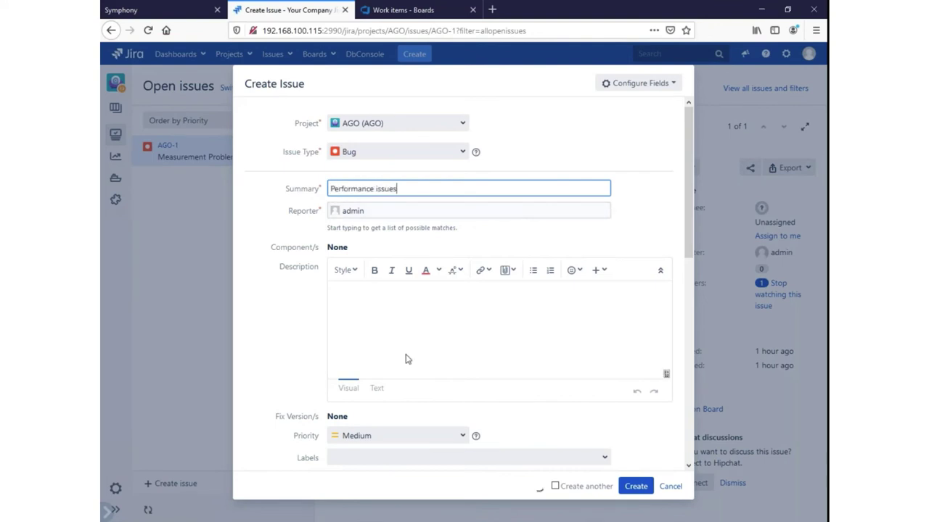
pyautogui.click(431, 326)
pyautogui.write('Jira is qui')
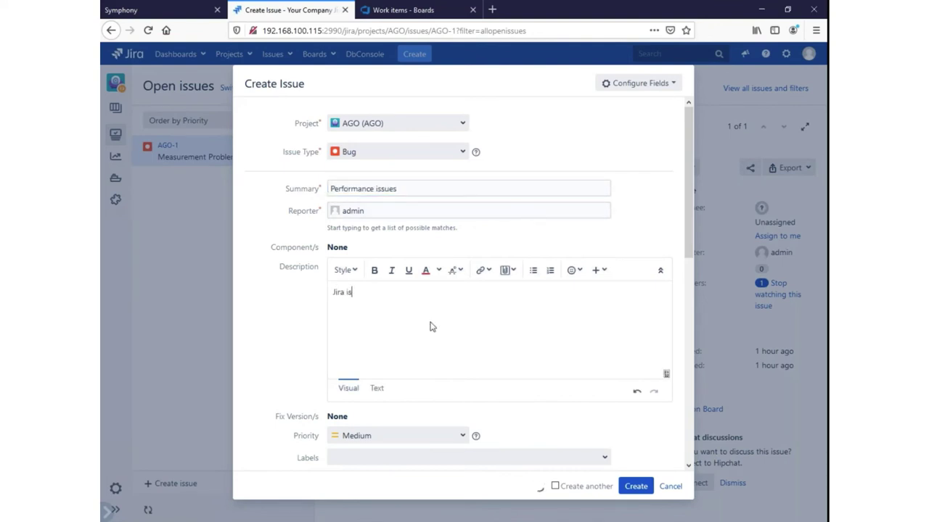
pyautogui.write('te slow today')
pyautogui.click(638, 487)
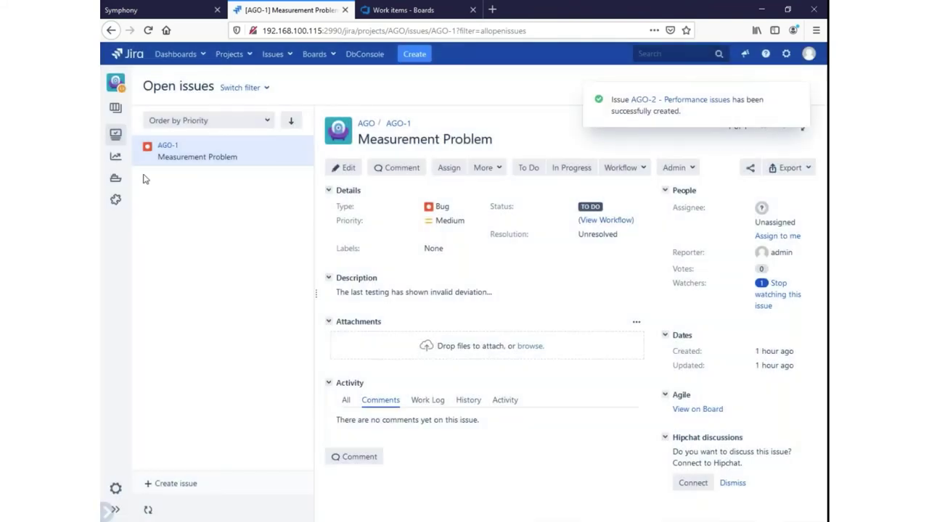
pyautogui.click(113, 140)
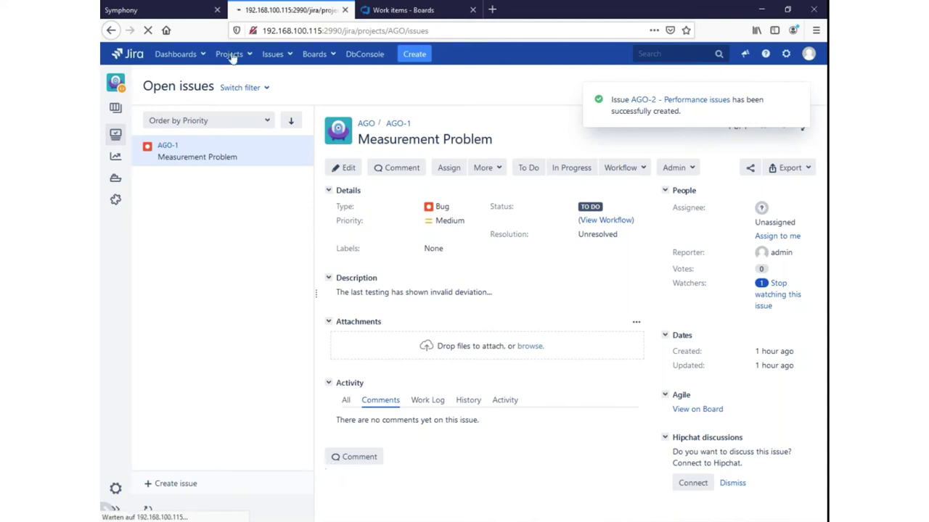
pyautogui.click(174, 14)
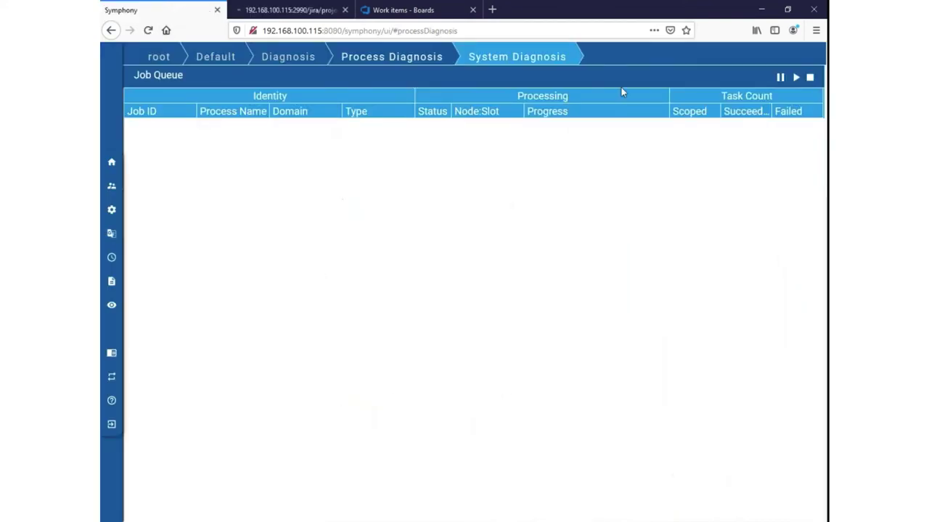
# Open Scheduling and the Demo group, showing Demo Project's latest run at 13:22:14.
pyautogui.click(133, 261)
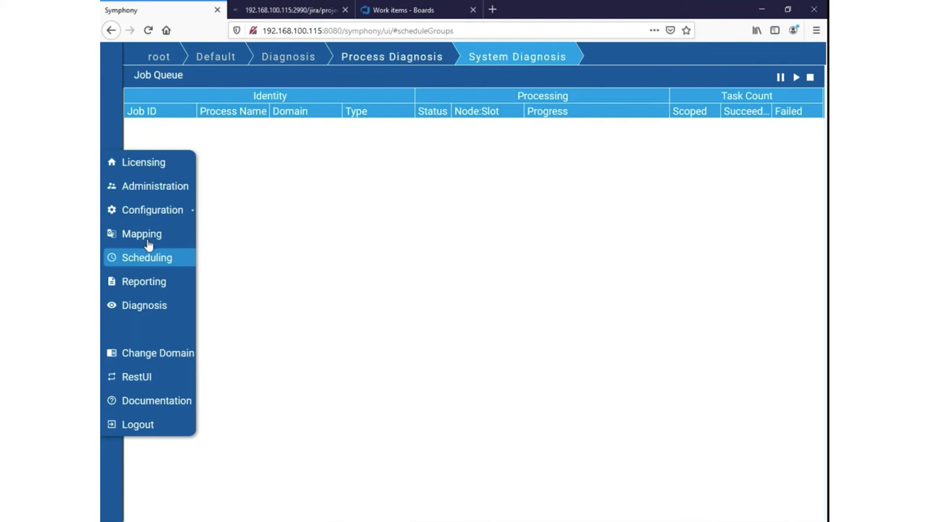
pyautogui.click(273, 12)
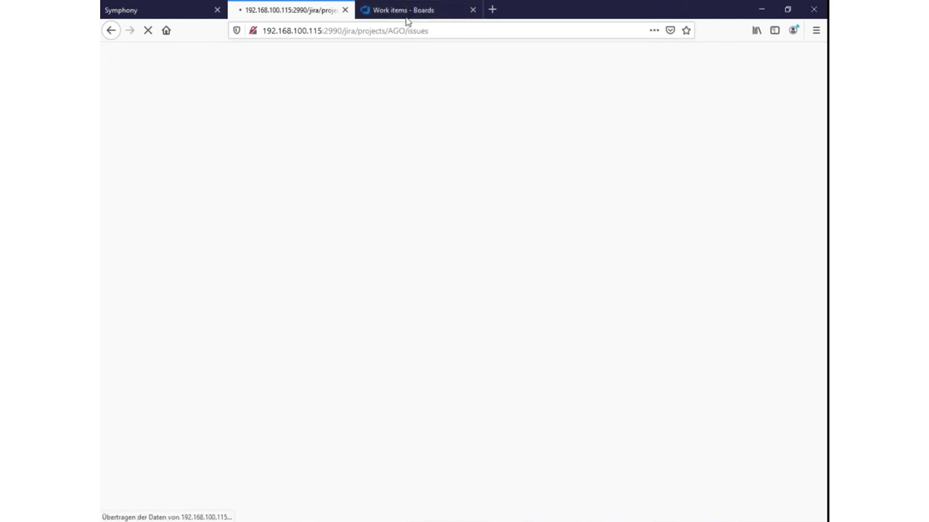
pyautogui.click(164, 10)
pyautogui.moveTo(170, 167)
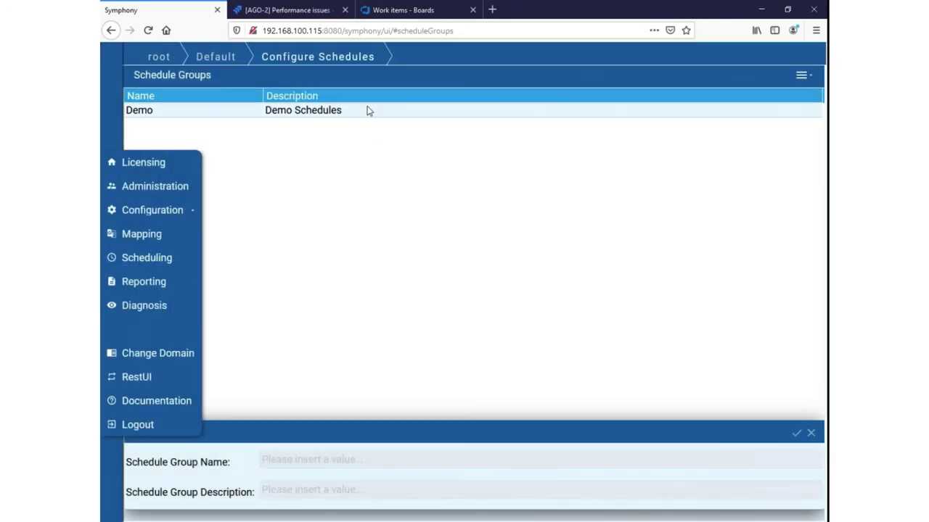
pyautogui.doubleClick(367, 110)
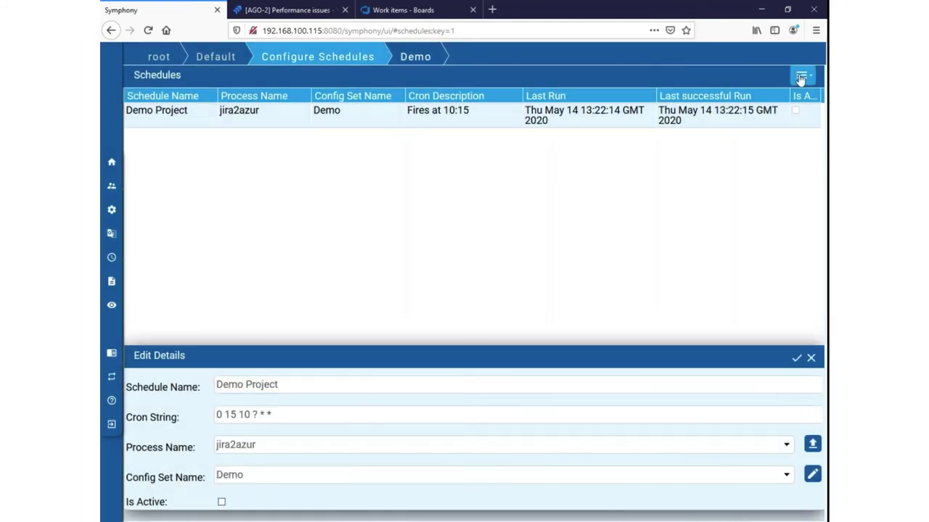
# Trigger Run/init Schedule for Demo Project, yielding a jira2azur job with 2 succeeded.
pyautogui.click(801, 75)
pyautogui.click(756, 159)
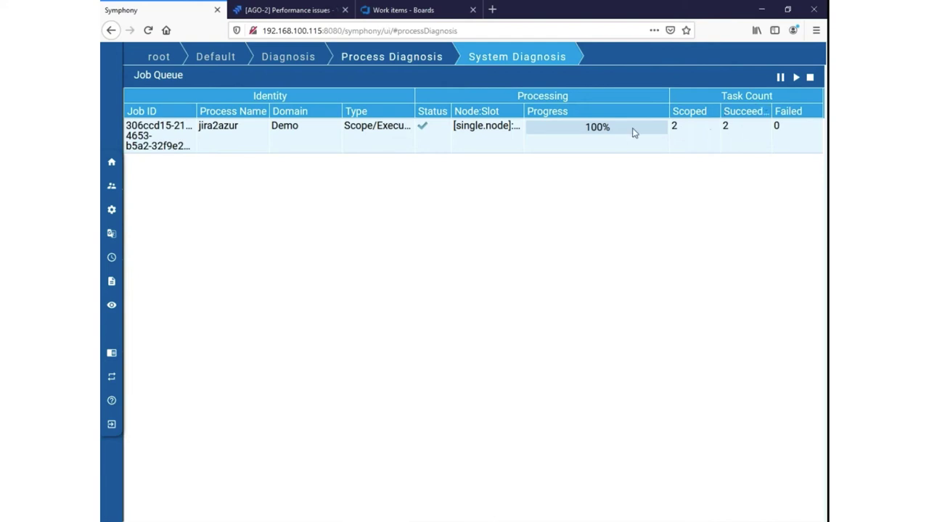
# Reload Azure DevOps work items to reveal item 179 'Performance issues', then view AGO-2 in Jira.
pyautogui.click(396, 11)
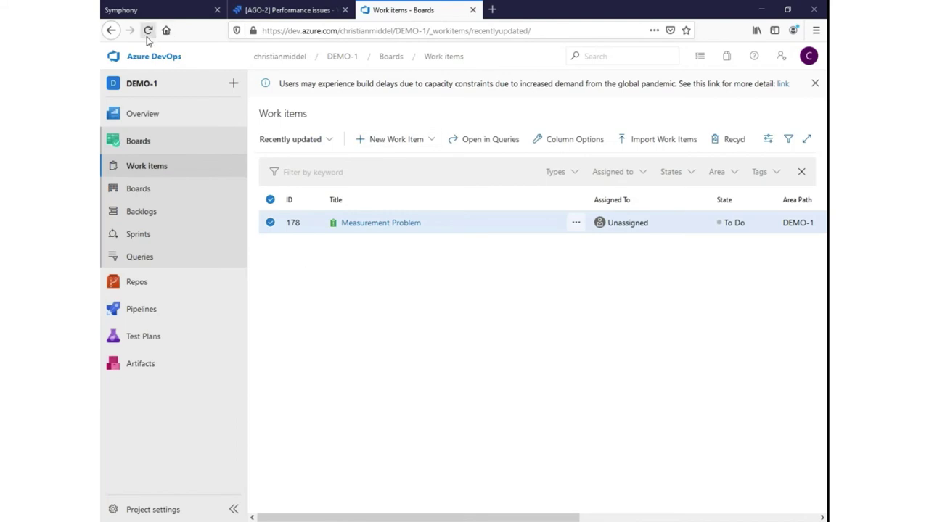
pyautogui.click(152, 145)
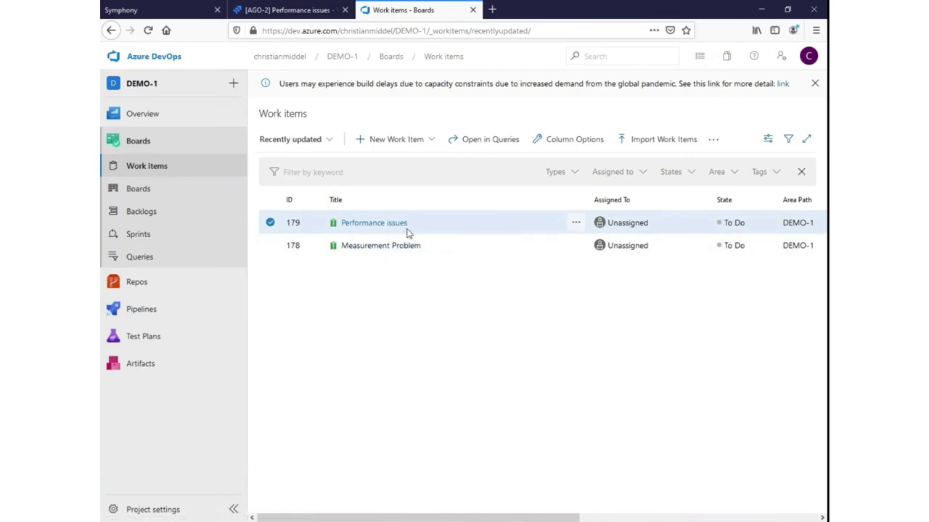
pyautogui.click(293, 12)
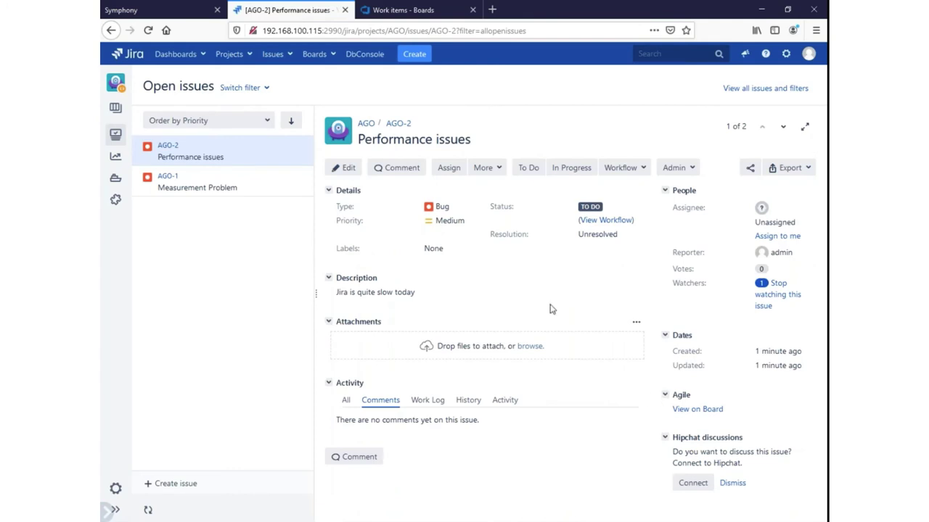
# Switch to the Symphony tab to see the empty System Diagnosis job queue.
pyautogui.click(187, 13)
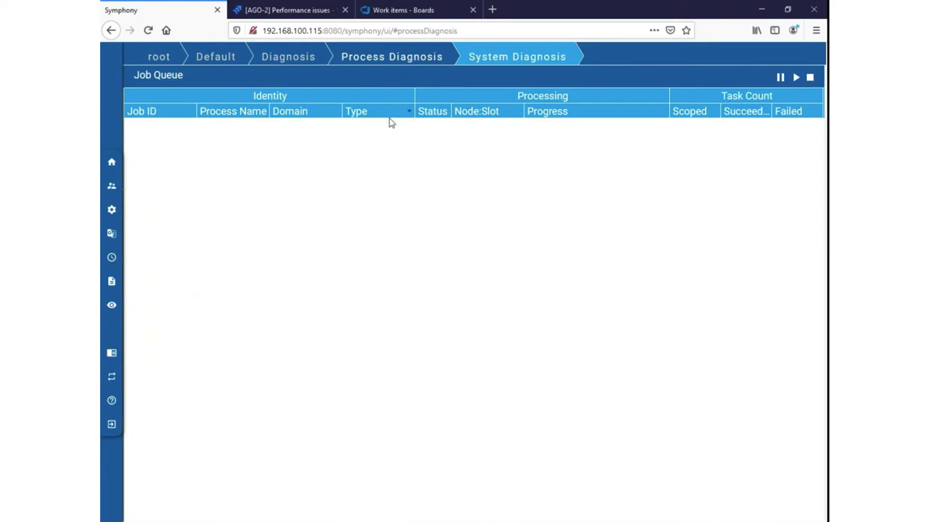
# Open Reporting and failed transaction 900df3c1…, showing AGO-1's EXECUTE failed with 401 Unauthorized.
pyautogui.moveTo(122, 209)
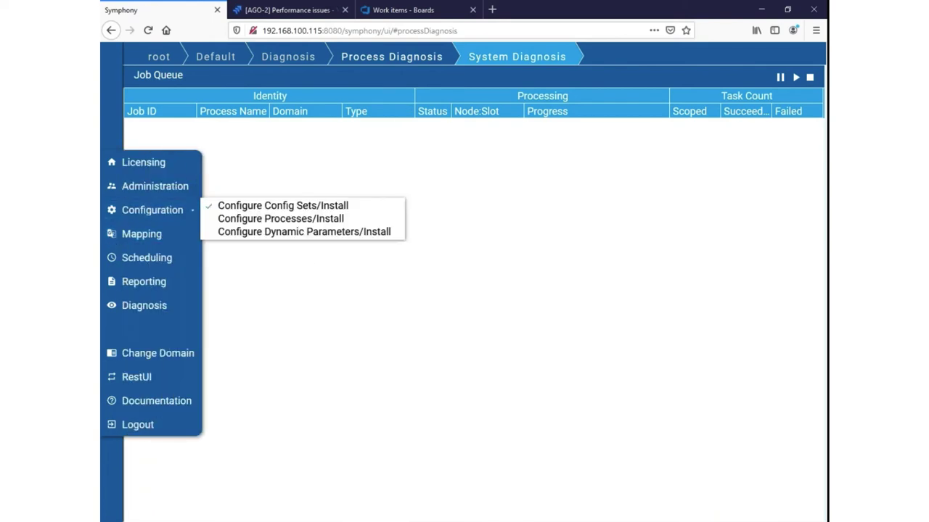
pyautogui.click(127, 283)
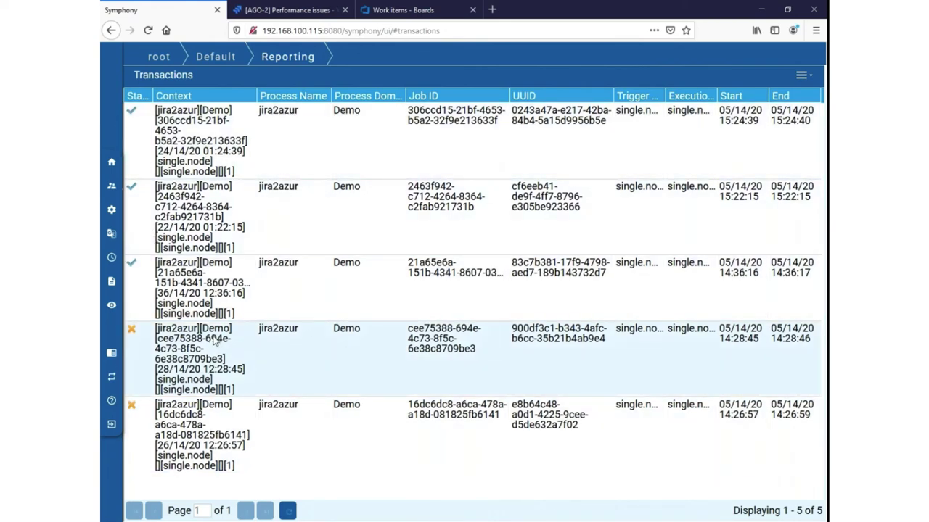
pyautogui.doubleClick(215, 341)
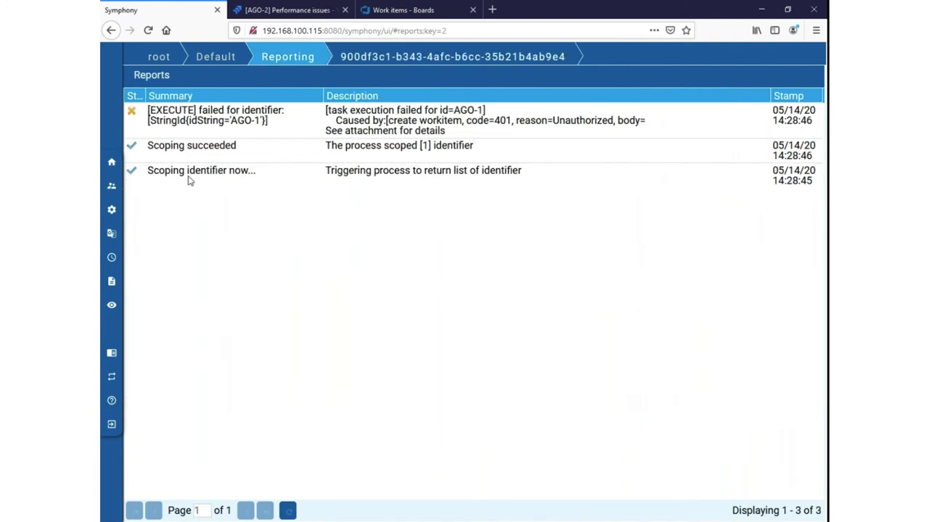